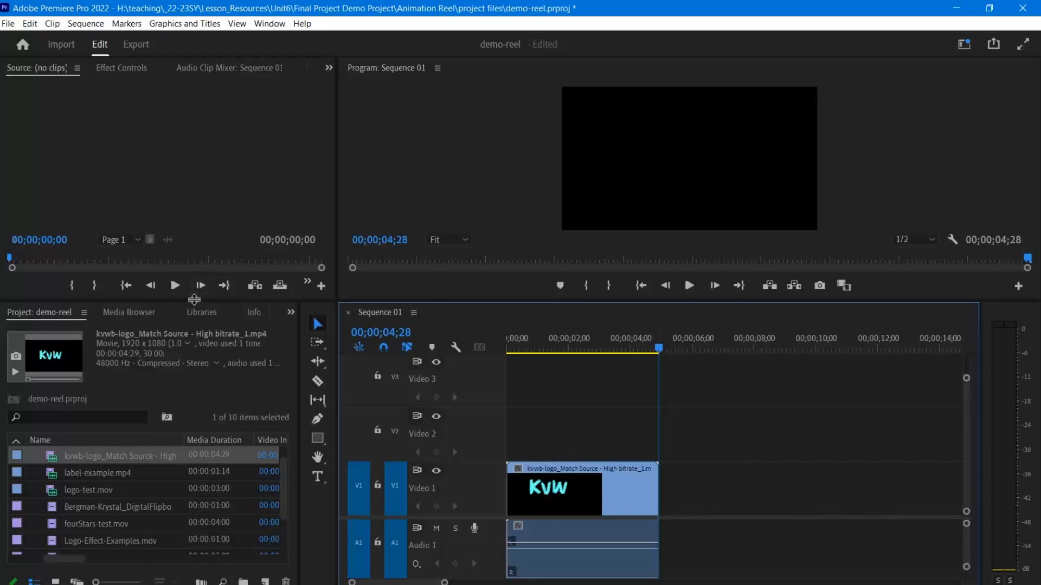
Step: Place monogram-complete.mov on Video 1 directly after the logo clip
mouse_move(196, 300)
left_mouse_down()
mouse_move(193, 284)
mouse_move(201, 315)
left_mouse_up()
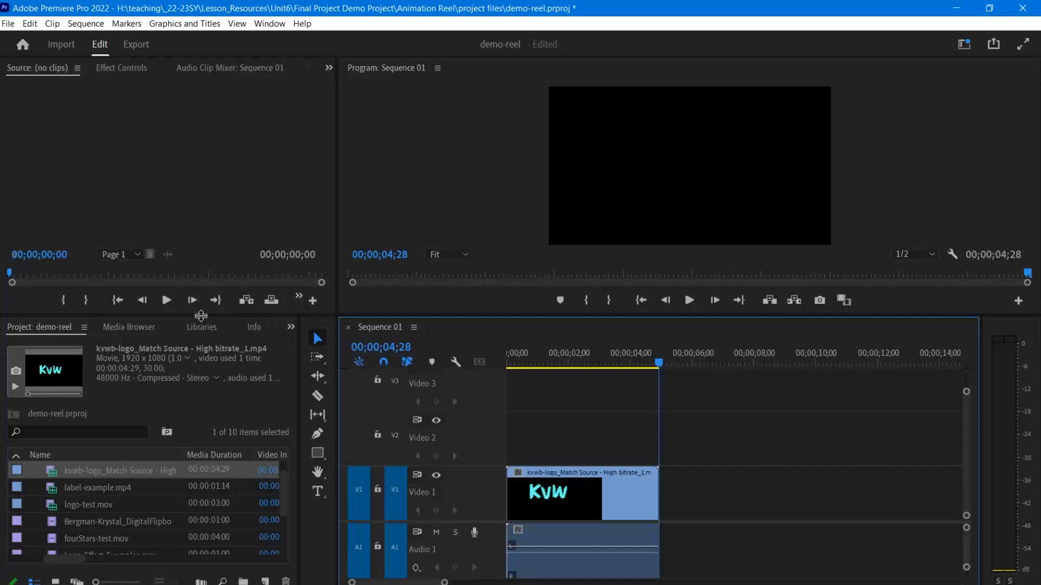
left_click(287, 492)
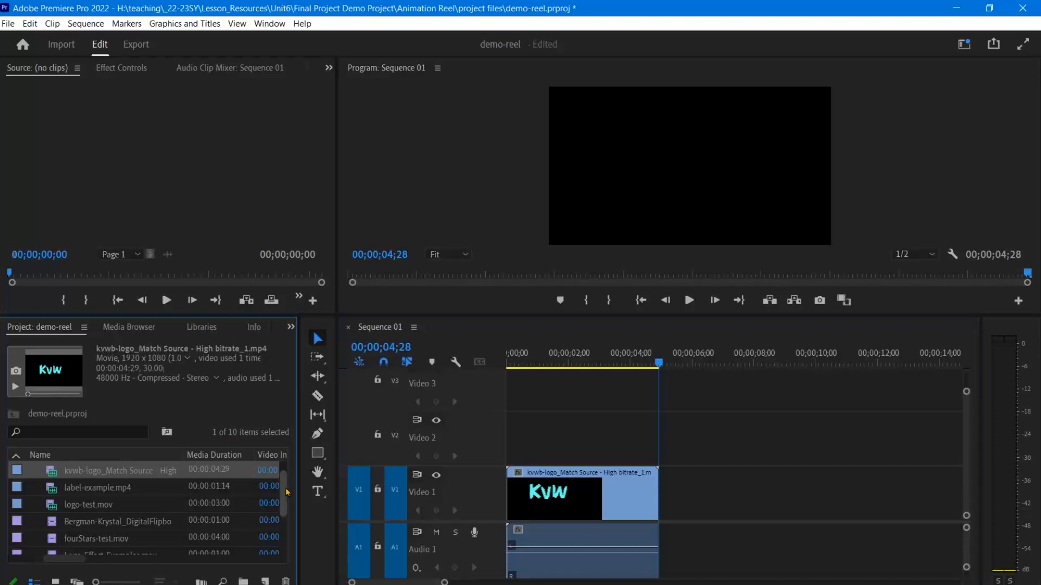
scroll(287, 492, "down", 4)
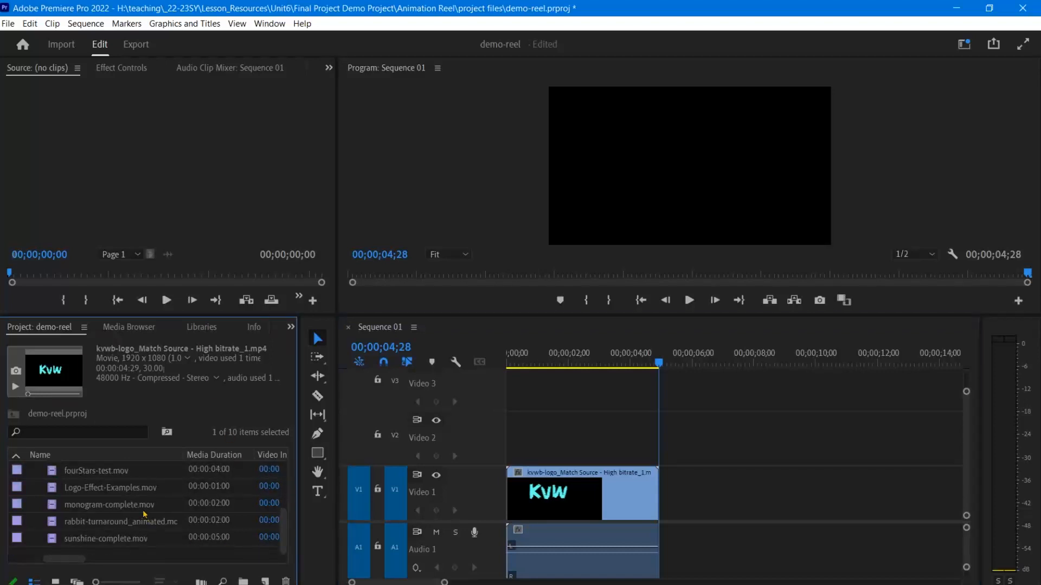
left_click(143, 510)
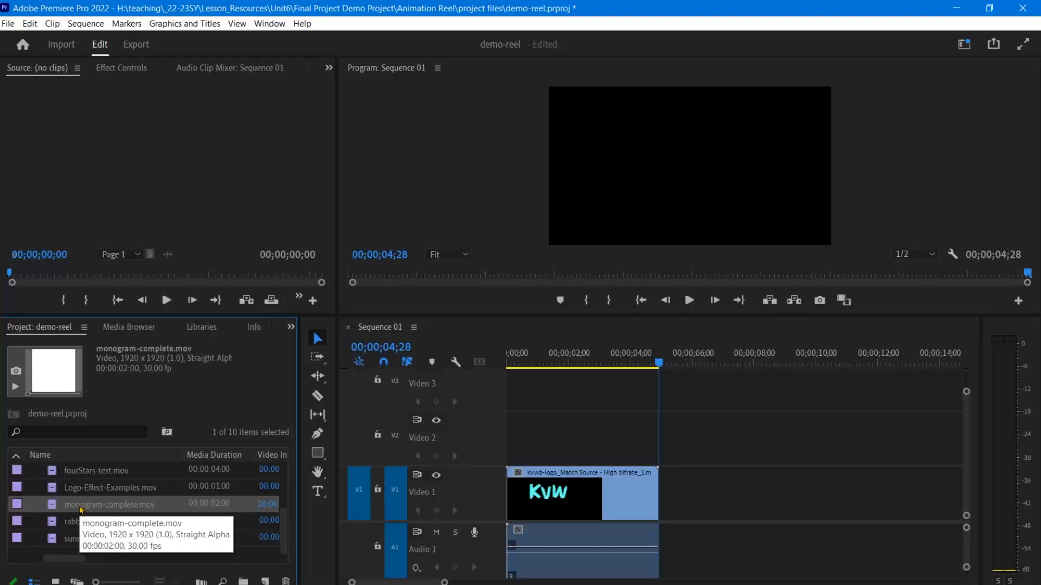
left_click_drag(152, 508, 668, 501)
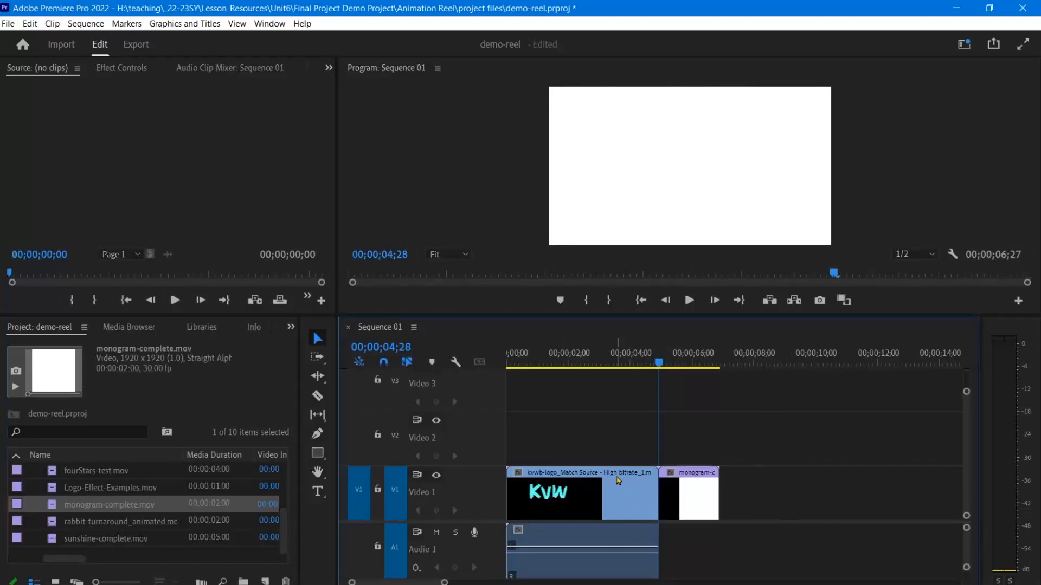
Step: Scrub through the monogram clip in the sequence to check how it fits the frame
left_click_drag(656, 361, 682, 376)
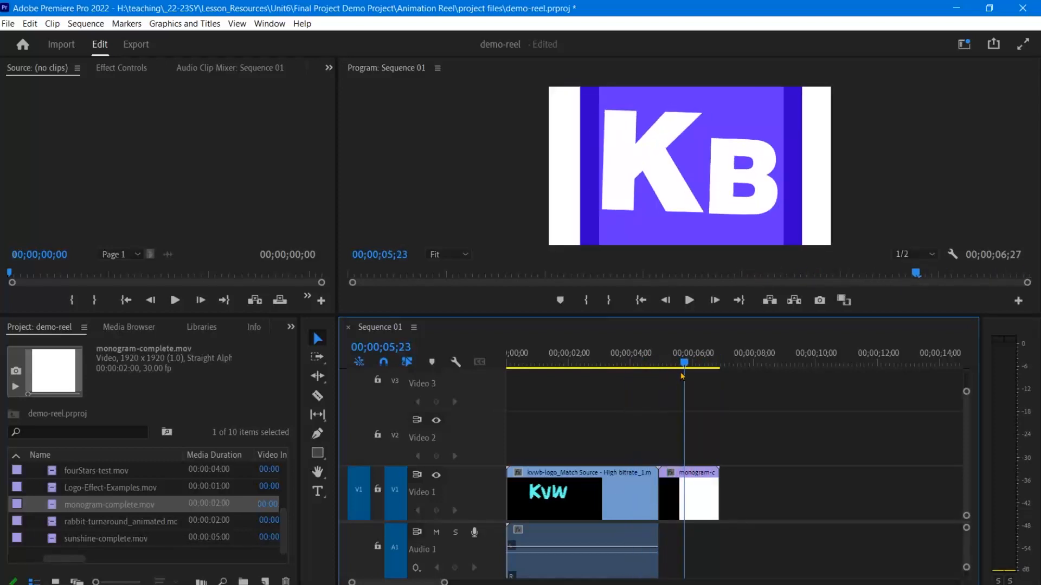
left_click(678, 501)
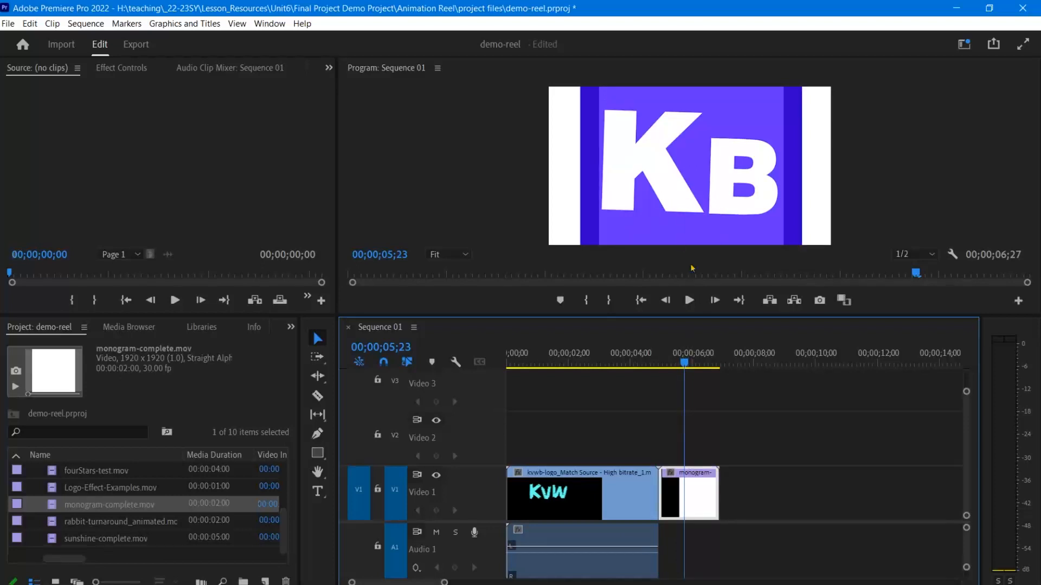
left_click_drag(698, 319, 699, 333)
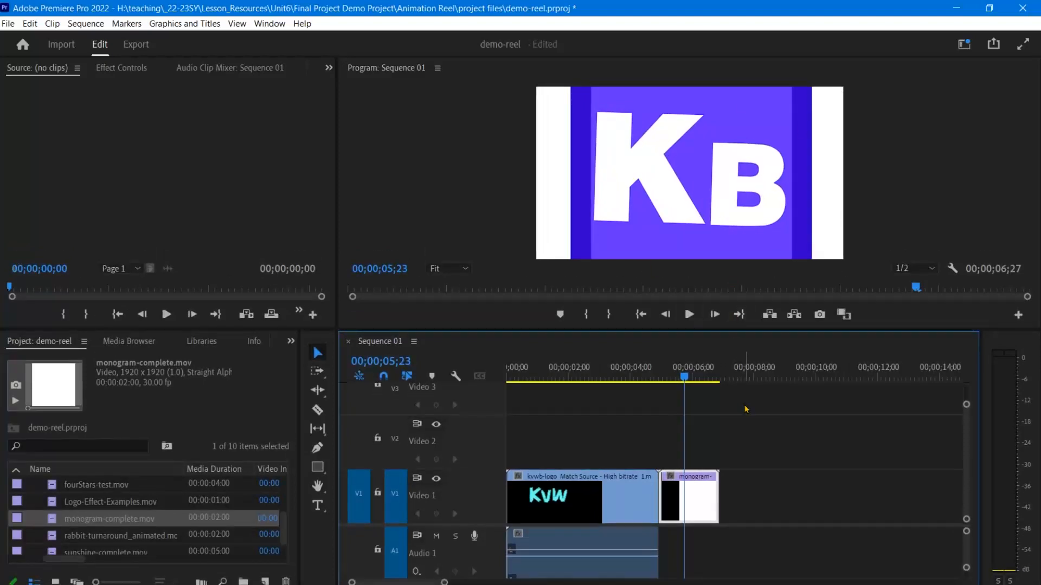
mouse_move(684, 378)
left_mouse_down()
mouse_move(662, 378)
mouse_move(673, 380)
left_mouse_up()
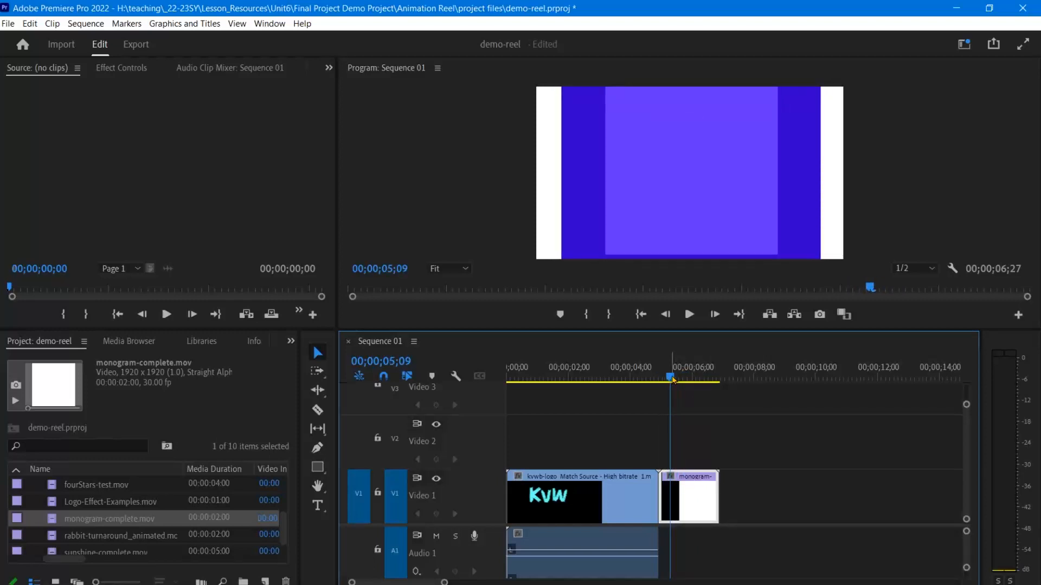
Step: Open the sequence's monogram clip in the Source Monitor, enlarge the preview and rewind it to the first frame
double_click(694, 510)
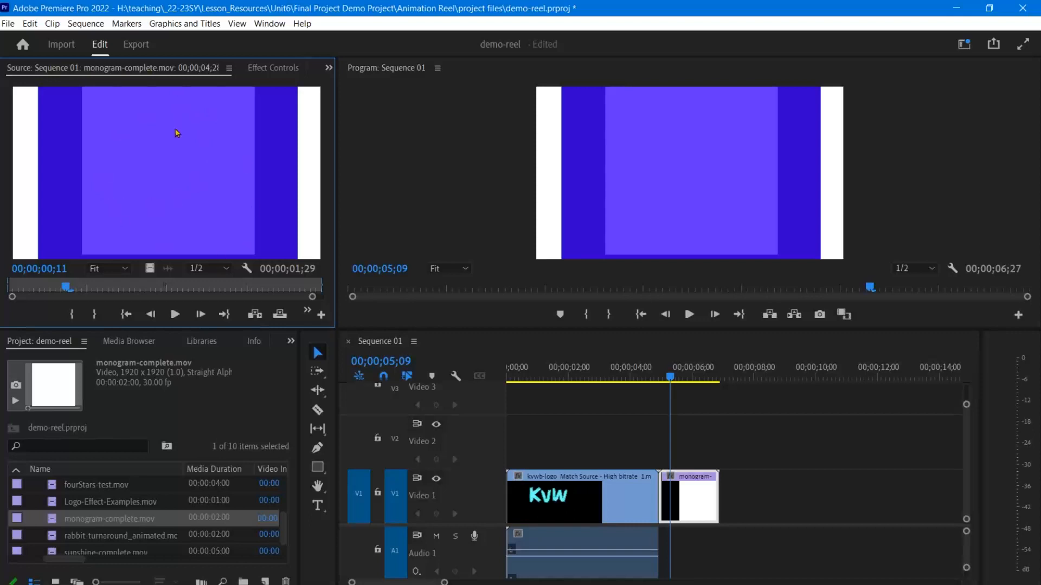
left_click_drag(337, 169, 358, 169)
left_click_drag(294, 329, 294, 353)
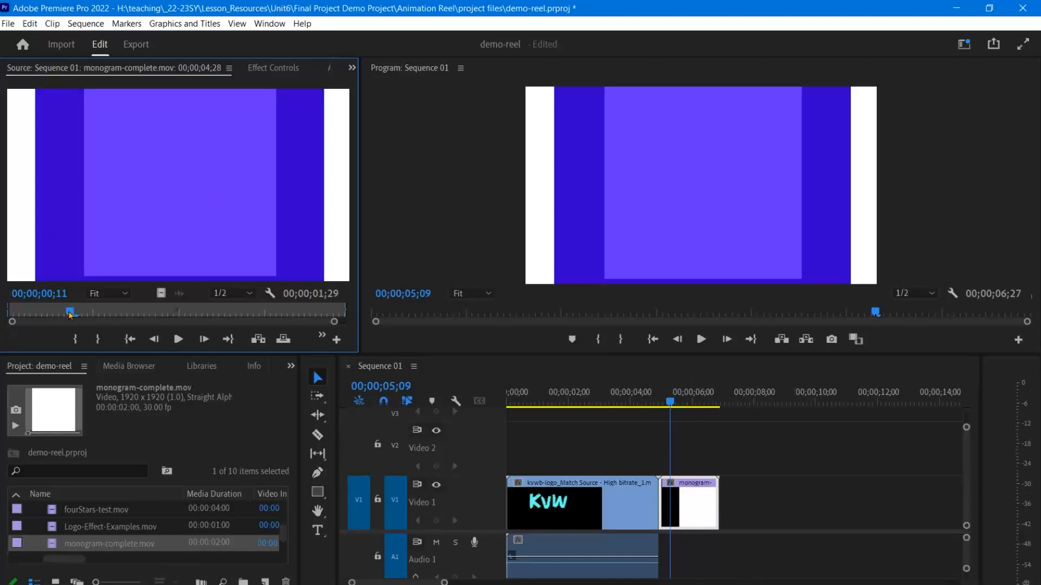
left_click_drag(70, 313, 2, 324)
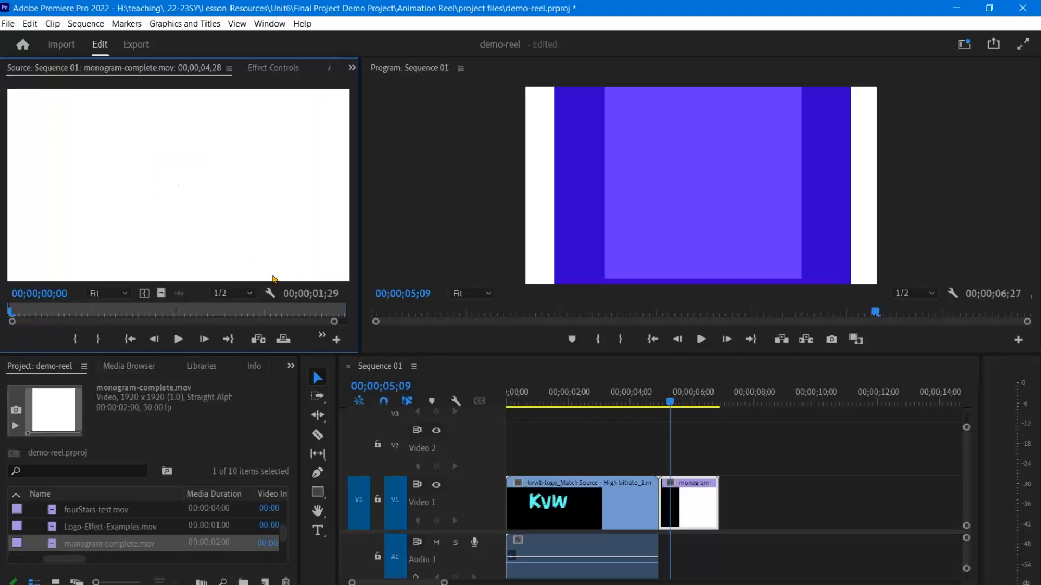
Step: In Effect Controls, enable Scale keyframing at the first frame of the monogram clip
left_click(257, 69)
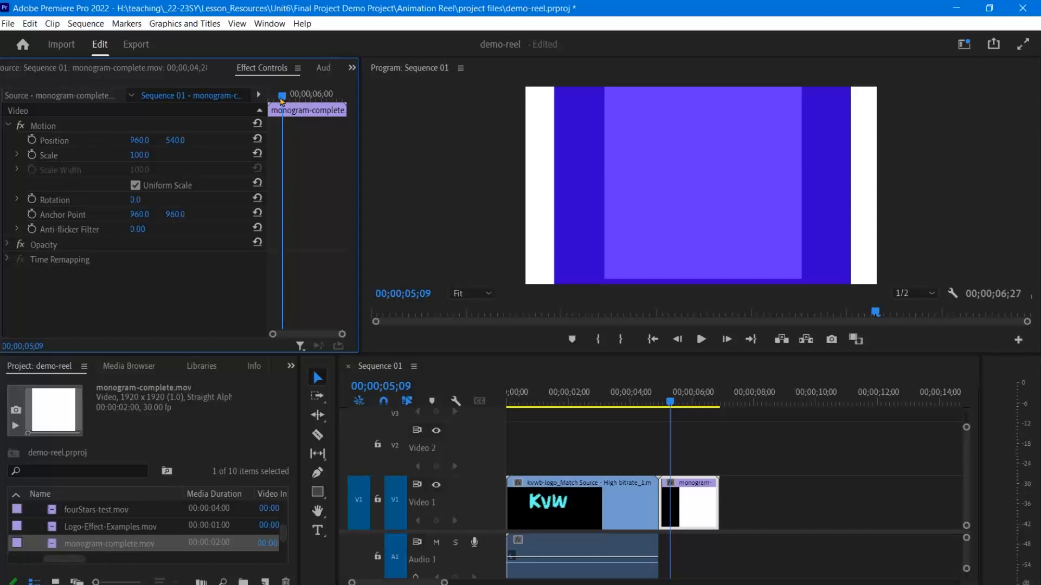
left_click_drag(282, 101, 256, 103)
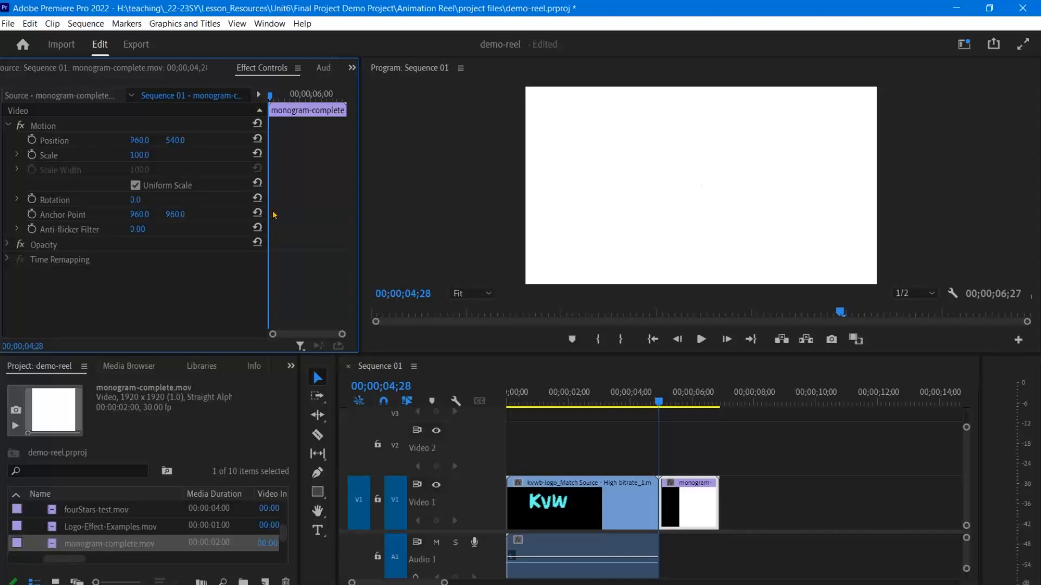
left_click(9, 125)
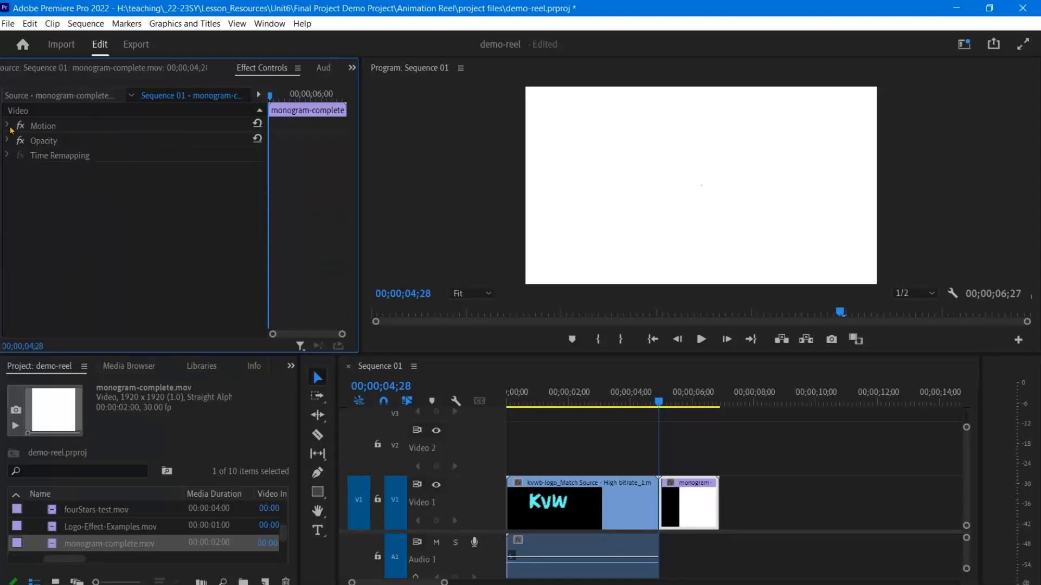
left_click(9, 126)
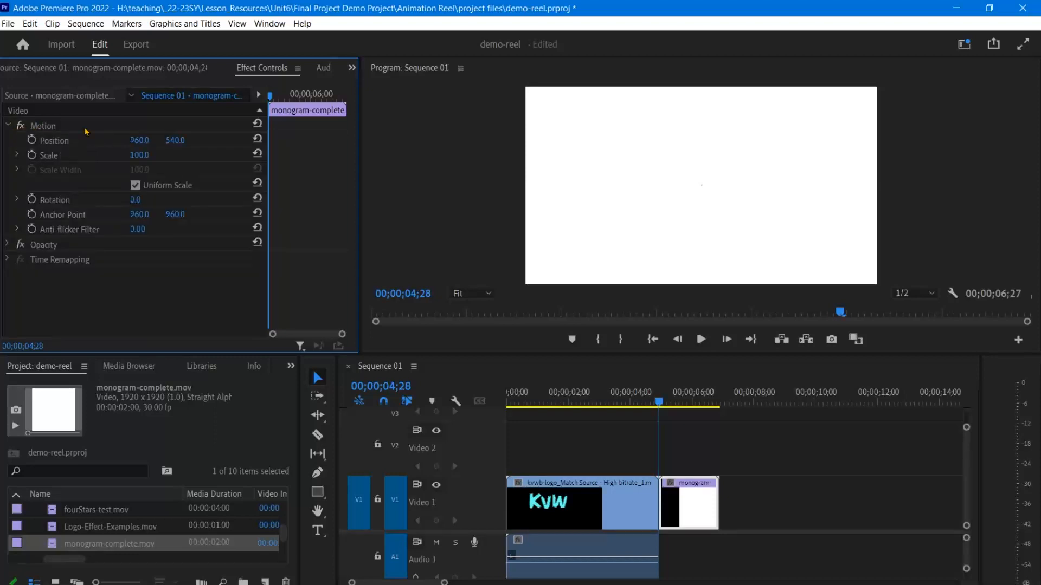
left_click(31, 156)
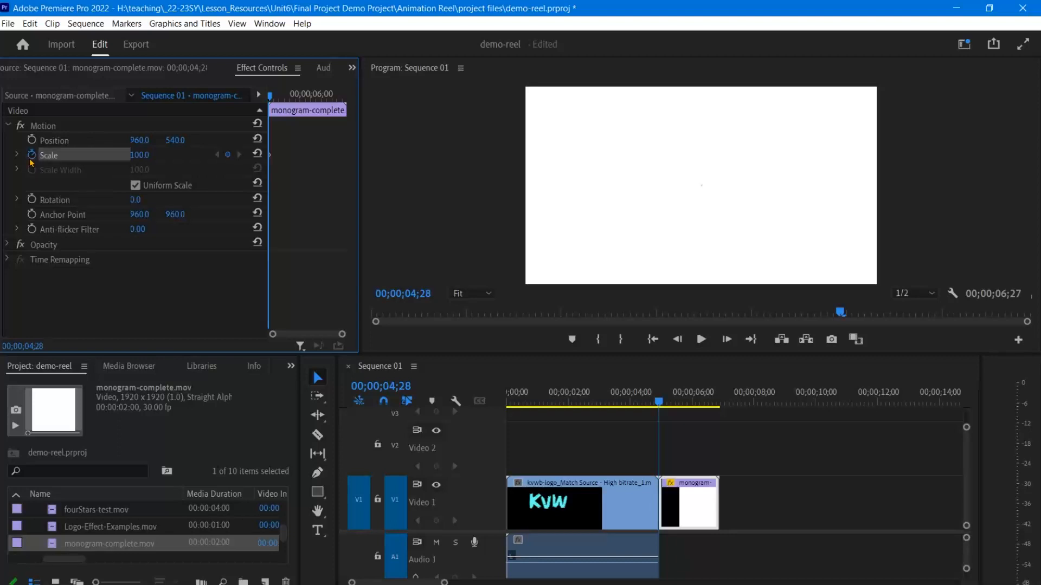
Step: Try Scale values of 75 and 70 for the monogram clip at its first frame
left_click(141, 155)
type("75")
key("Return")
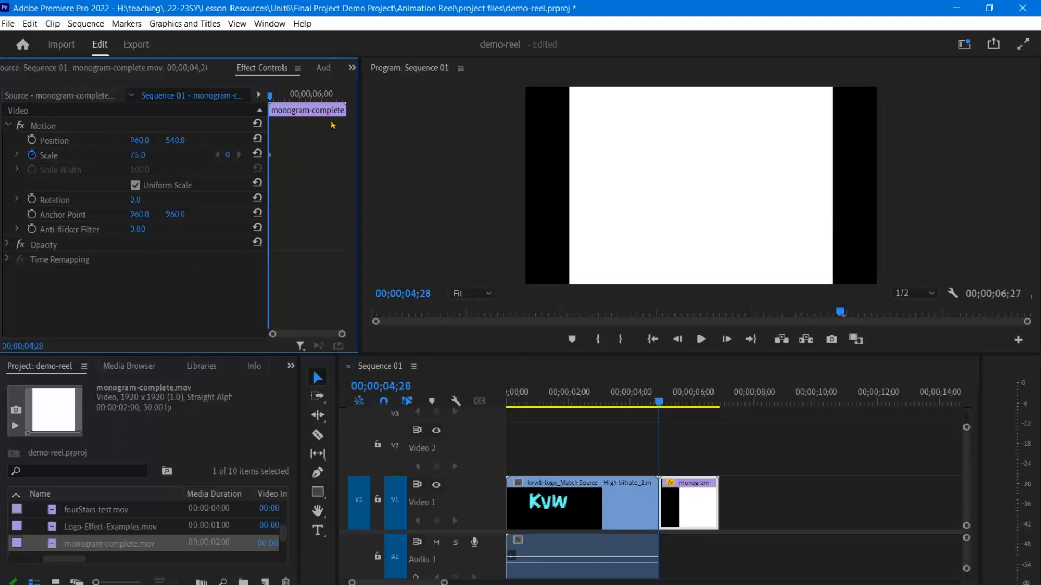
mouse_move(271, 96)
left_mouse_down()
mouse_move(326, 100)
mouse_move(264, 108)
left_mouse_up()
left_click(138, 155)
type("70")
key("Return")
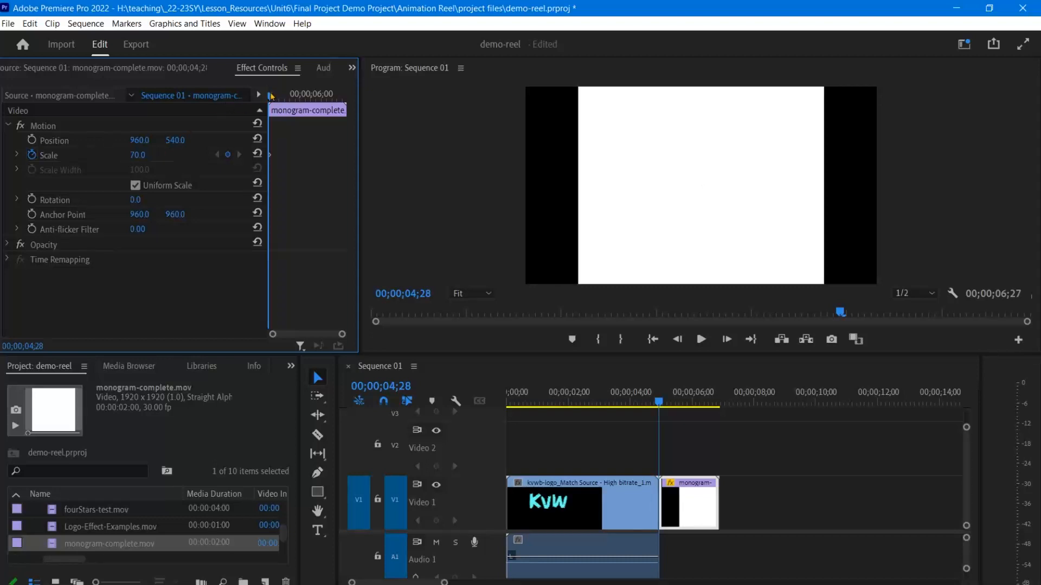
Step: Set the monogram clip's Scale to 60 at its first frame and scrub through the clip to check the framing
mouse_move(270, 96)
left_mouse_down()
mouse_move(314, 96)
mouse_move(270, 97)
left_mouse_up()
left_click(138, 156)
type("60")
key("Return")
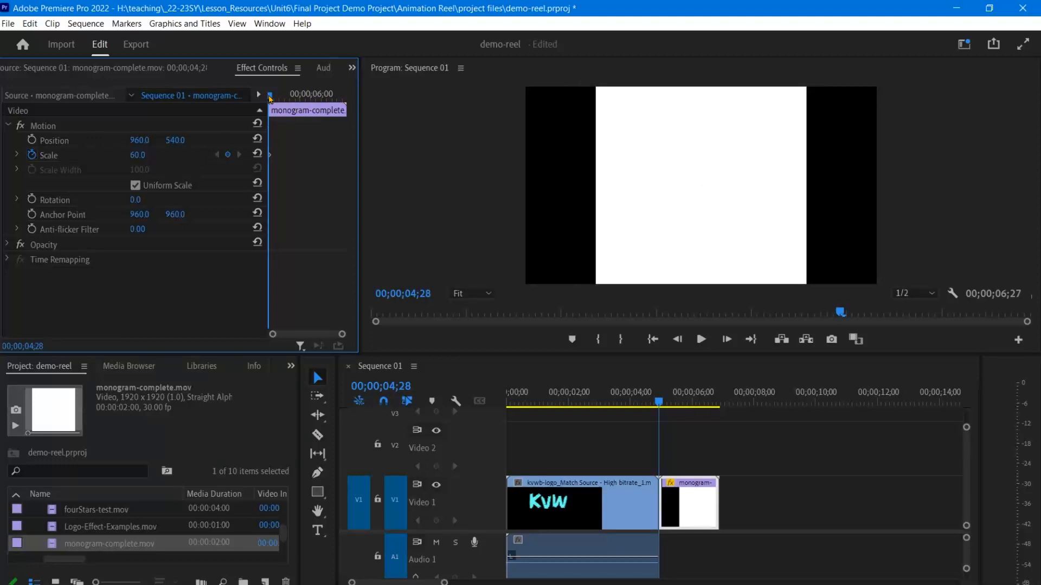
left_click_drag(270, 96, 335, 109)
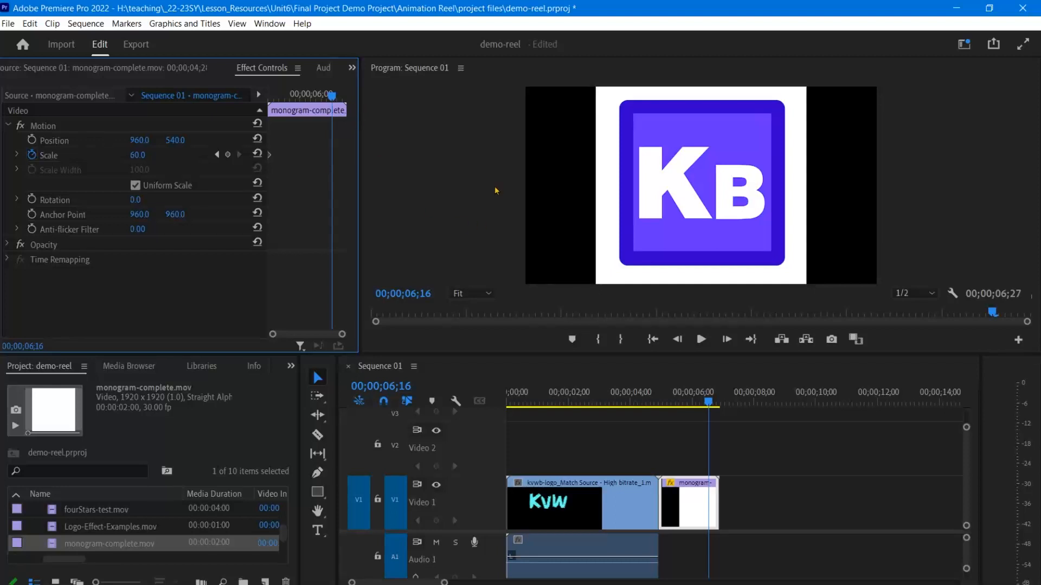
left_click_drag(329, 103, 265, 108)
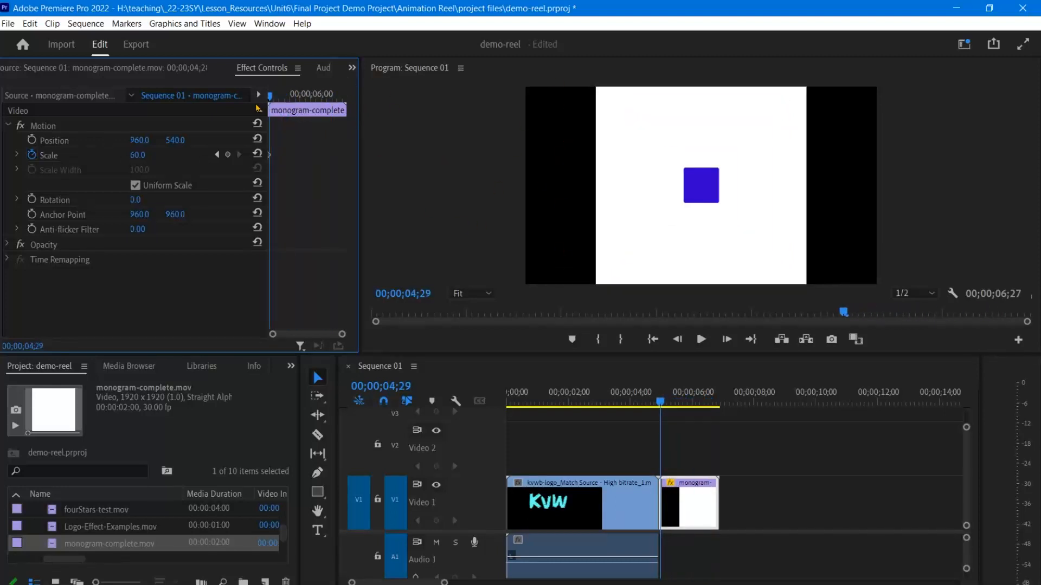
key("Left")
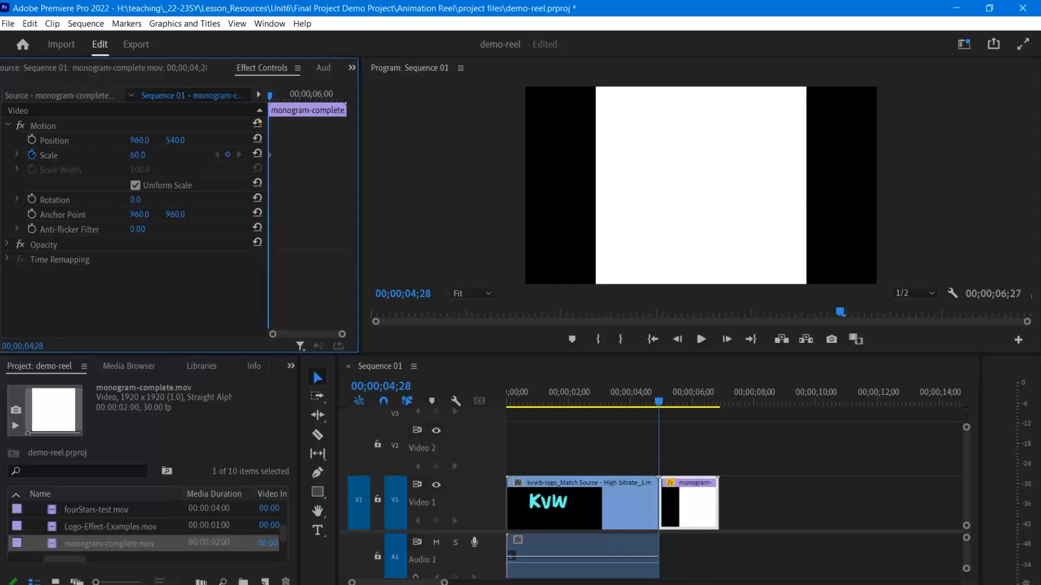
Step: Play the original monogram-complete.mov in the Source Monitor and compare it with the scaled clip in the sequence
left_click(59, 96)
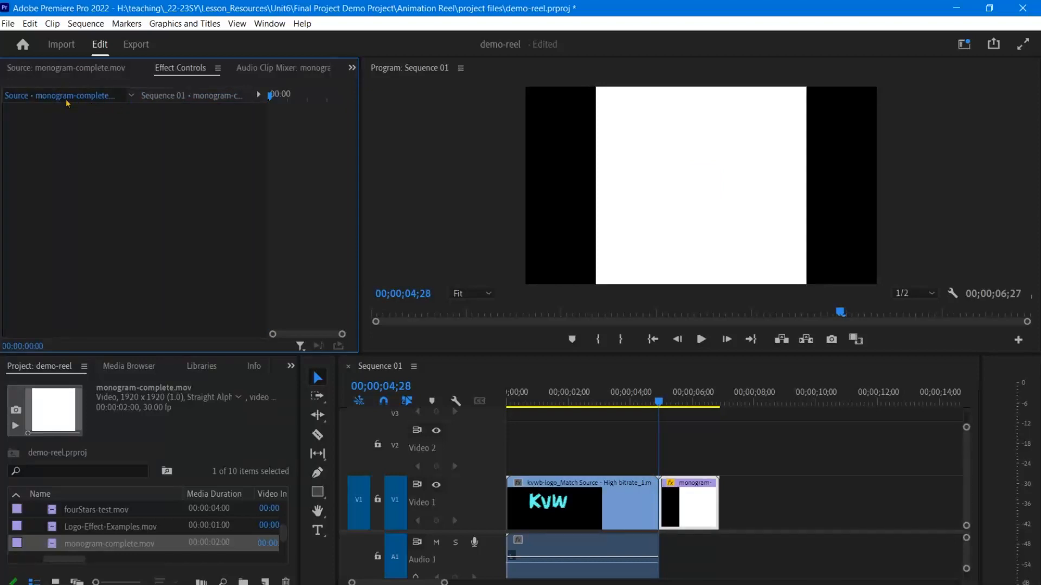
left_click(191, 96)
left_click(54, 69)
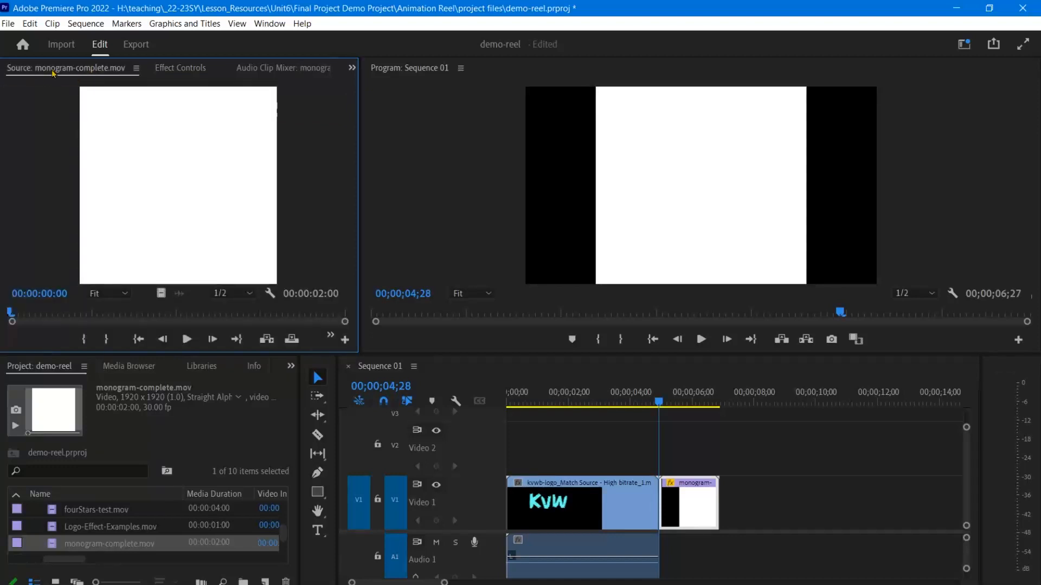
left_click(186, 339)
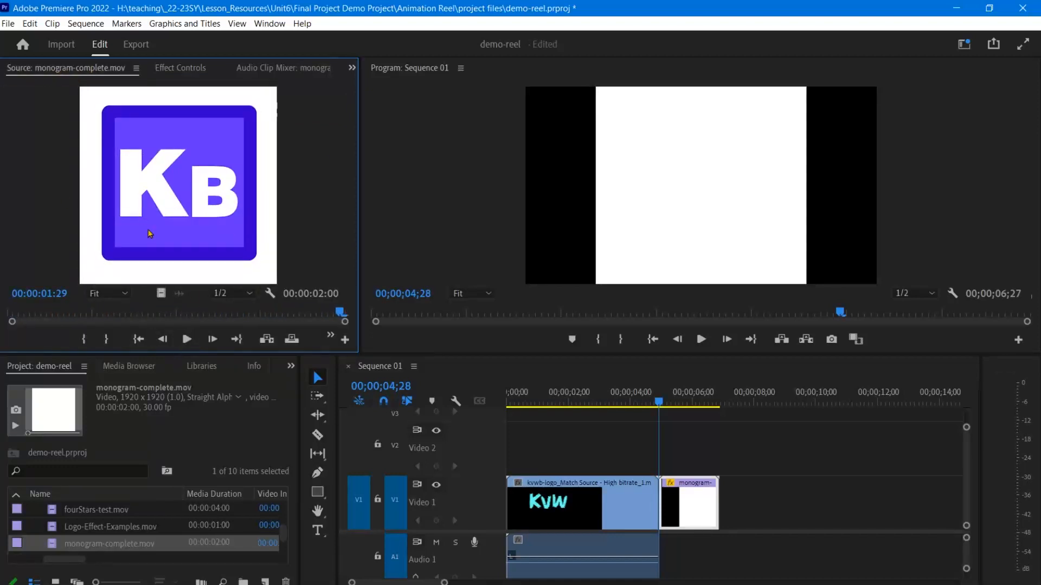
left_click_drag(672, 393, 645, 392)
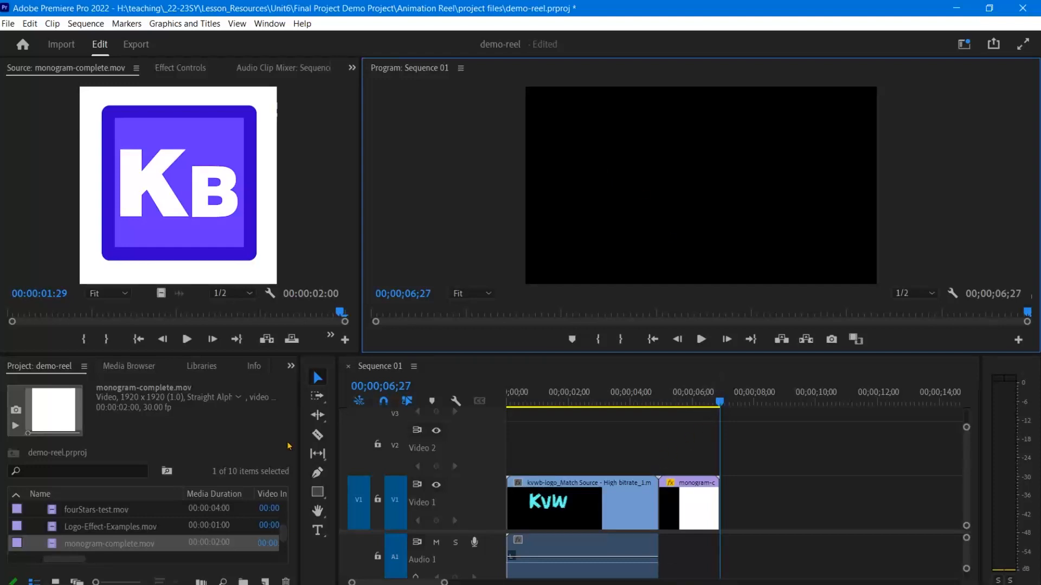
Step: Place the digital flipbook clip on Video 1 directly after the monogram clip
left_click_drag(142, 353, 145, 272)
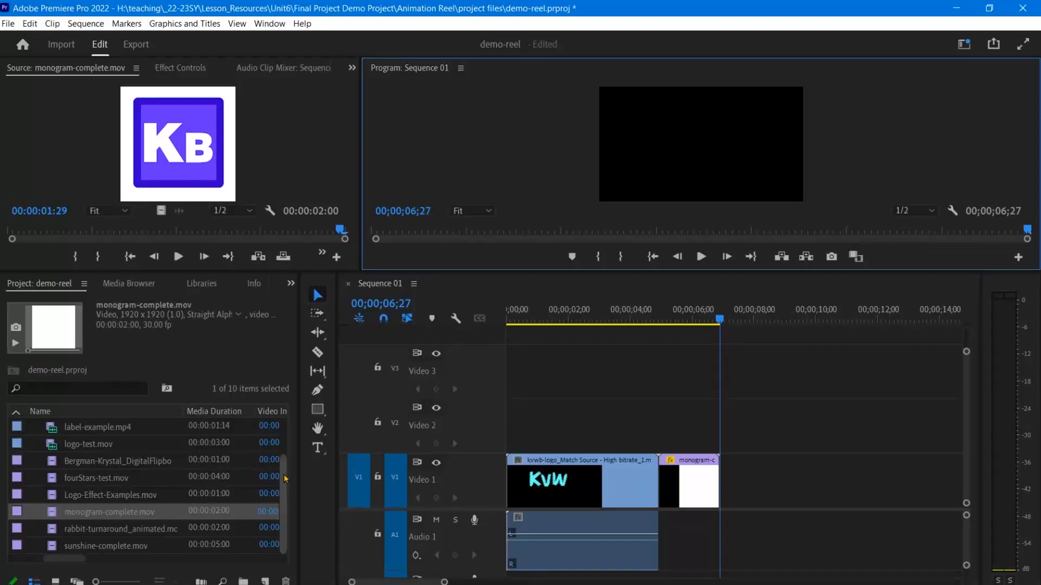
scroll(285, 471, "up", 2)
scroll(290, 477, "down", 2)
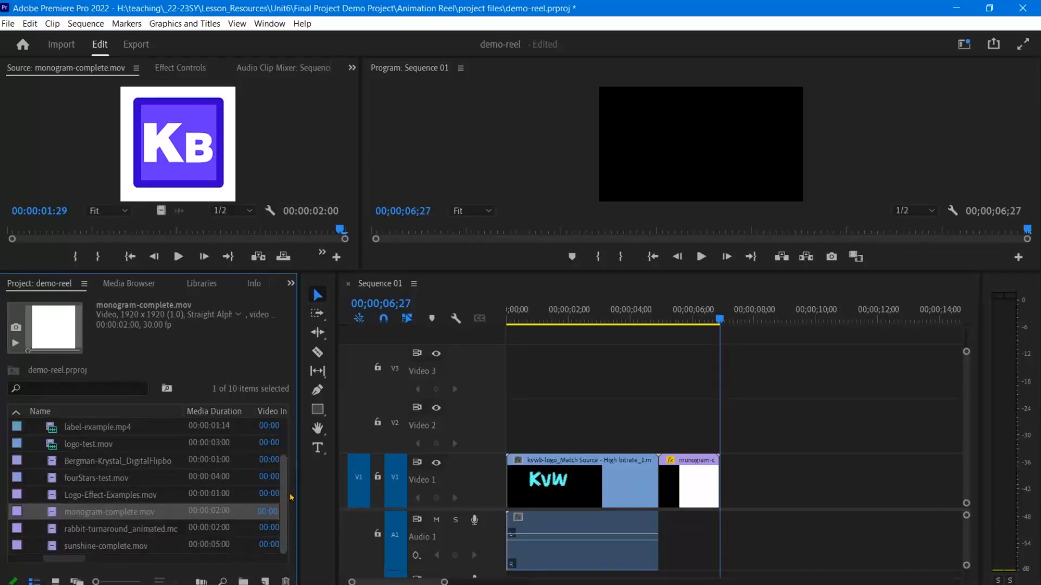
scroll(290, 497, "up", 2)
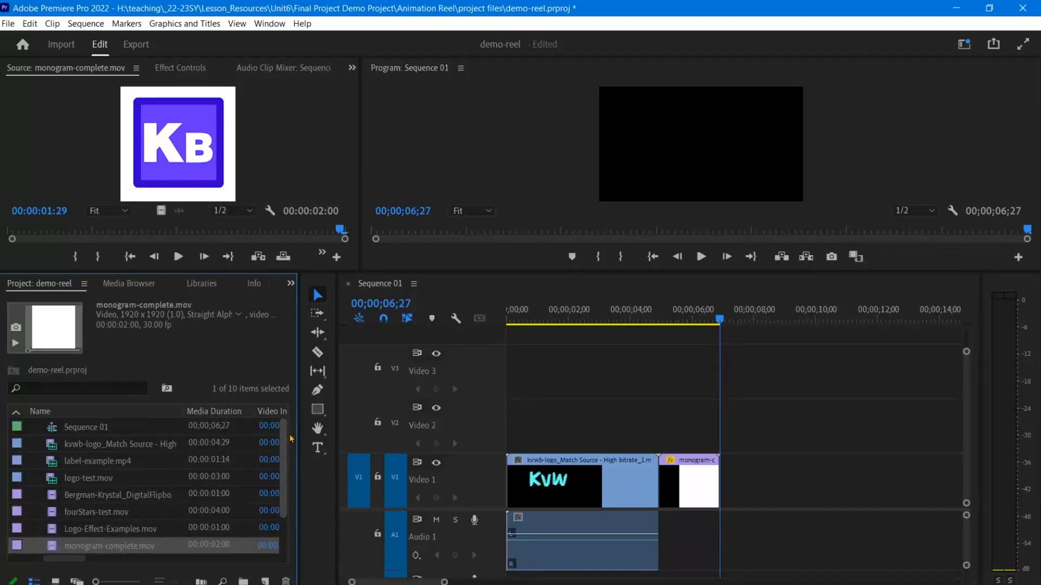
left_click(90, 496)
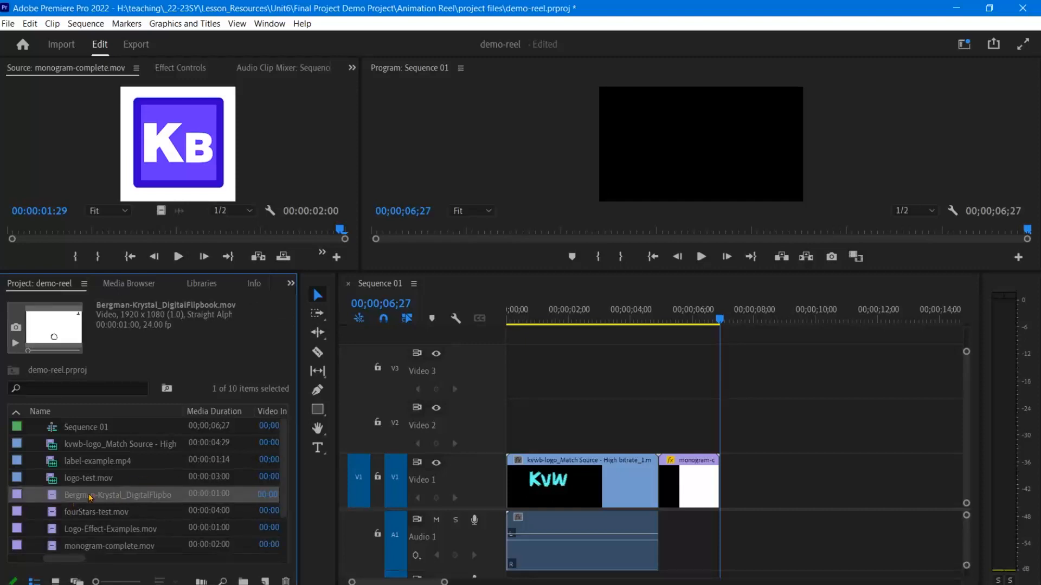
left_click_drag(69, 503, 729, 491)
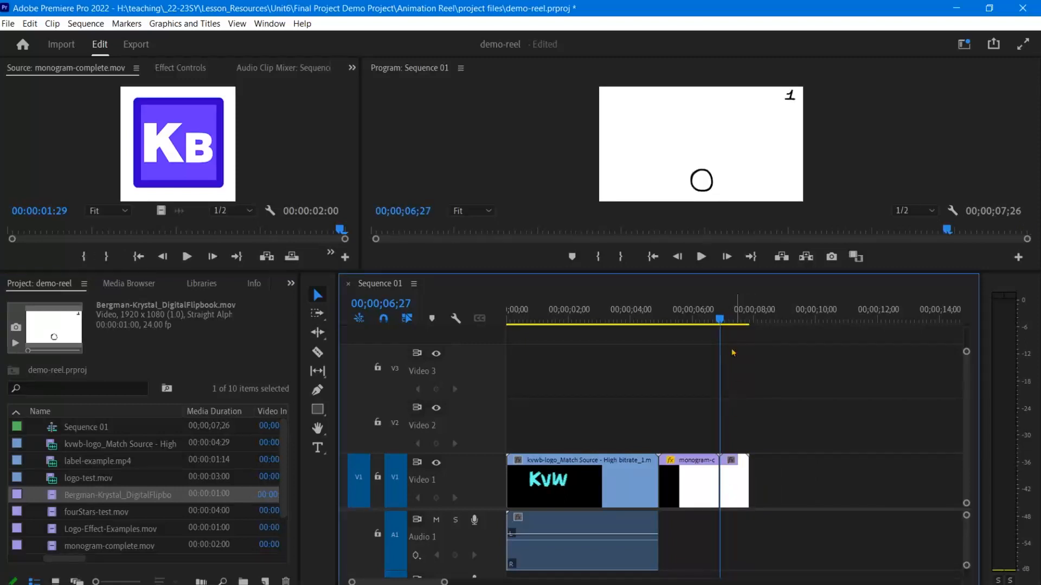
Step: Play the flipbook clip from its start twice and scrub back through it in the sequence
mouse_move(721, 323)
left_mouse_down()
mouse_move(732, 321)
mouse_move(720, 321)
left_mouse_up()
left_click(703, 260)
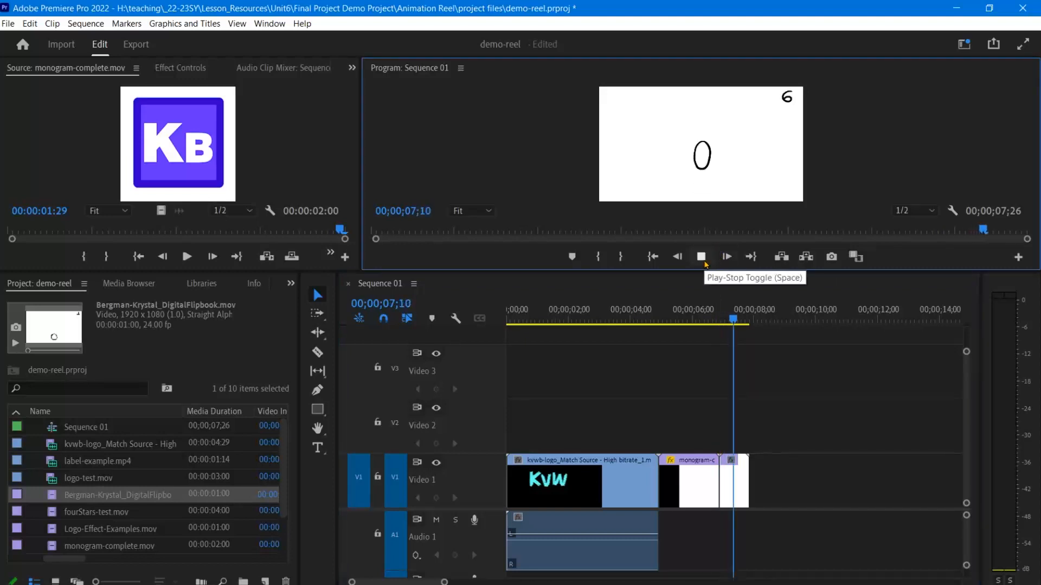
left_click_drag(753, 321, 719, 321)
left_click(700, 257)
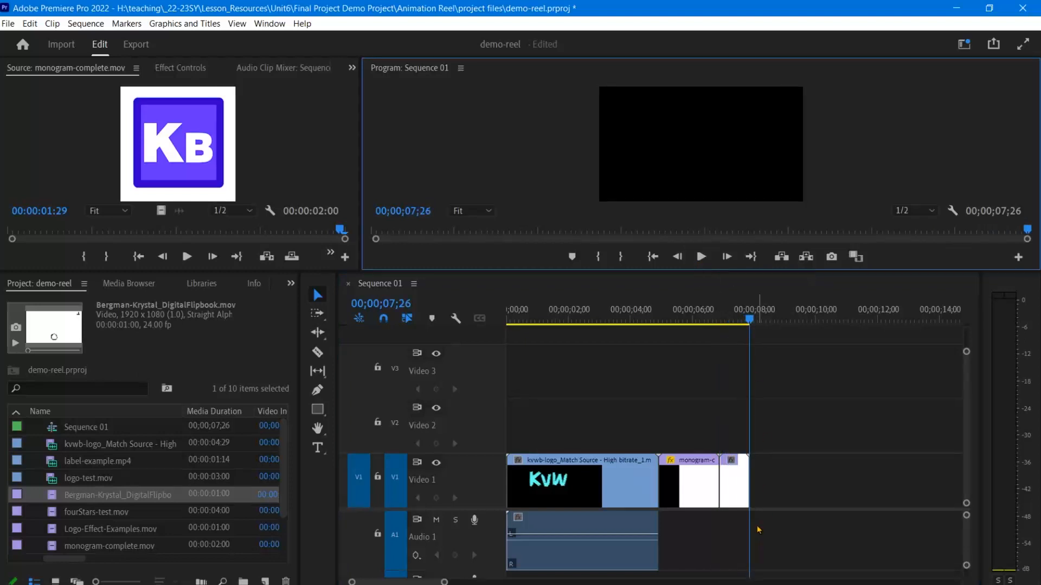
left_click_drag(751, 320, 728, 322)
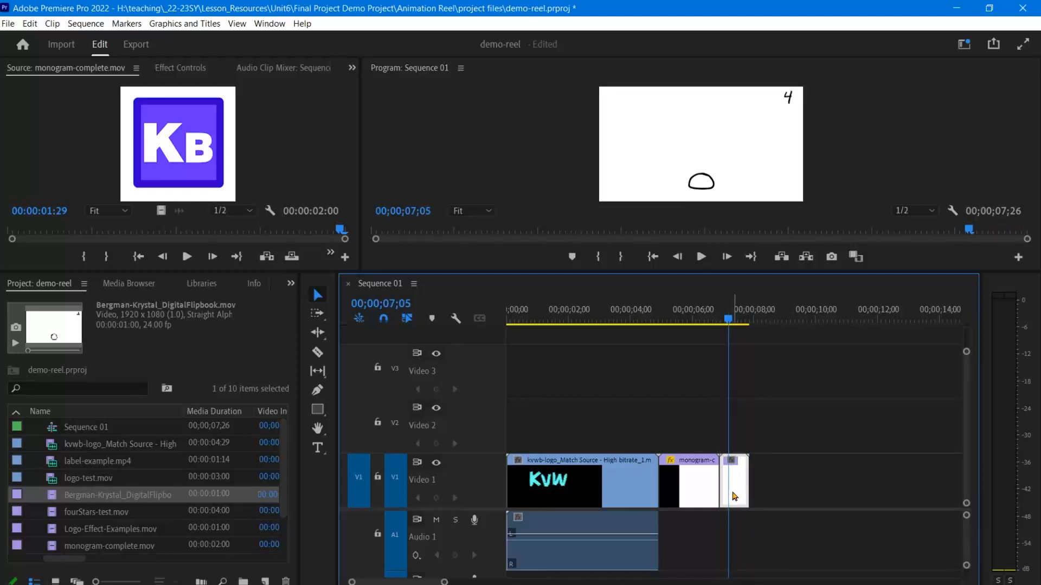
Step: Play the end of the monogram clip through the flipbook clip and return the playhead to the monogram clip
left_click_drag(728, 320, 705, 322)
left_click(700, 257)
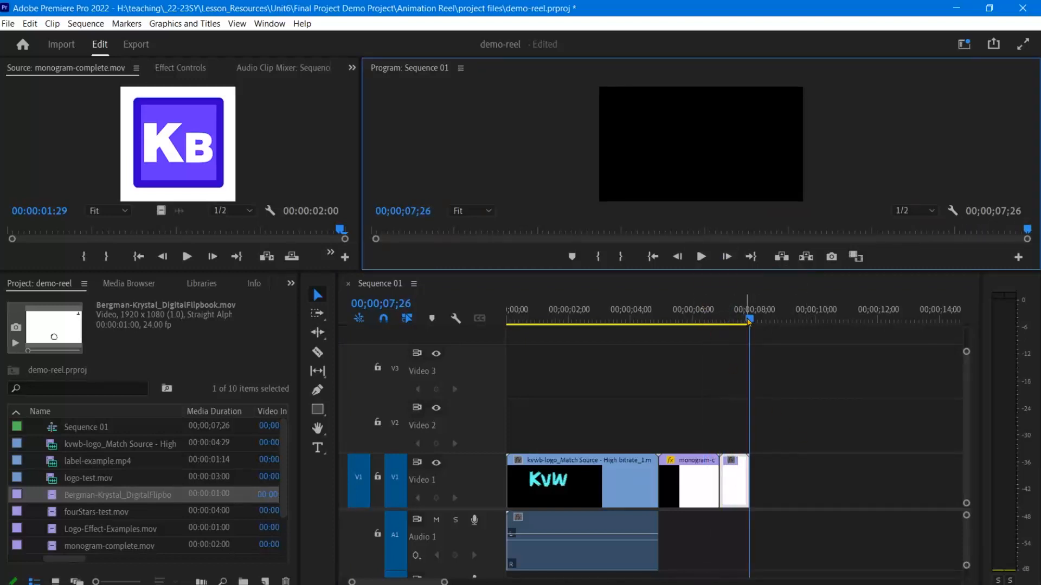
left_click_drag(749, 322, 712, 320)
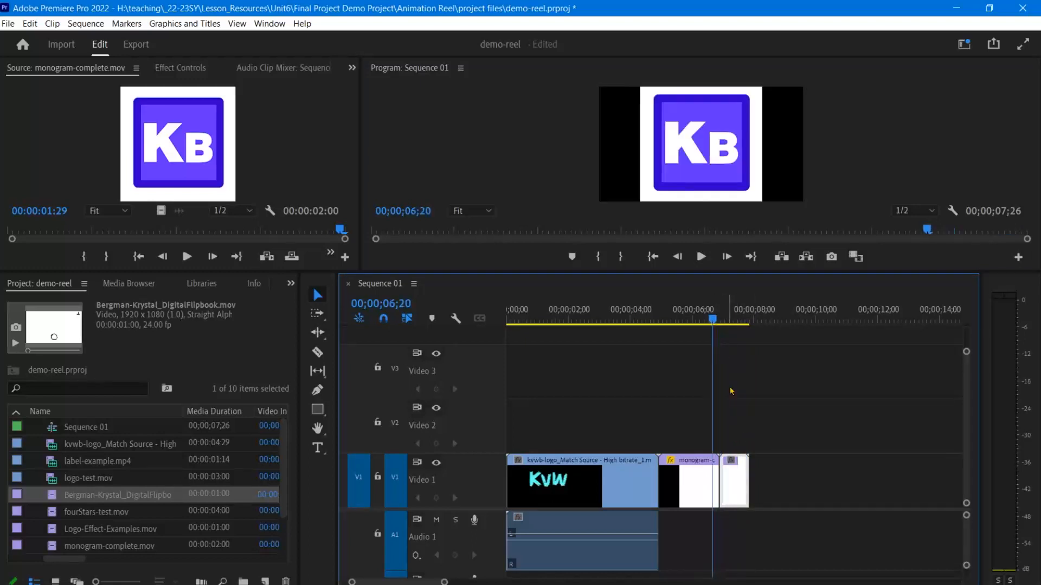
Step: Copy the digital flipbook clip on Video 1
right_click(732, 479)
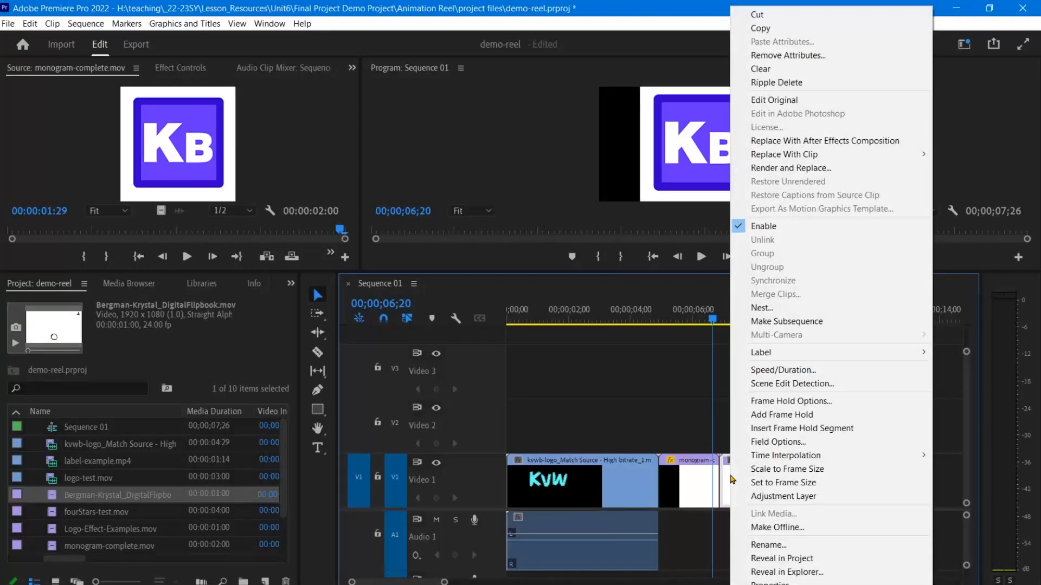
left_click(723, 483)
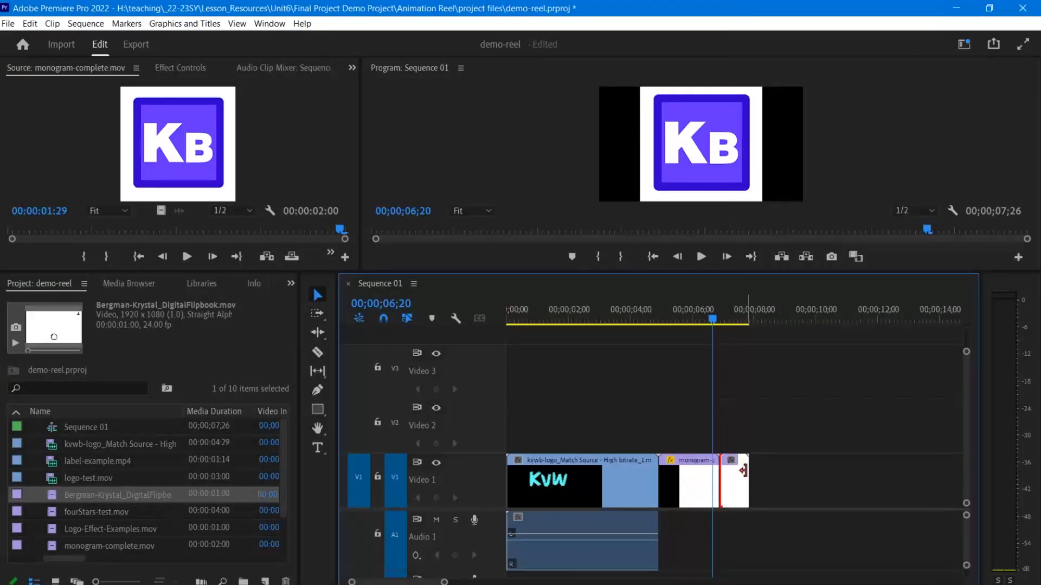
right_click(737, 491)
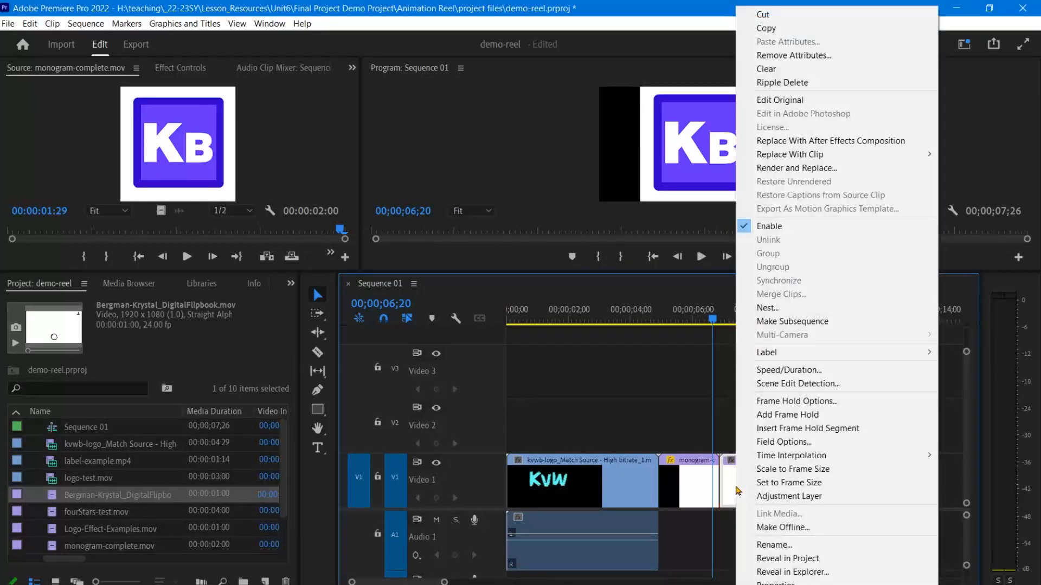
left_click(803, 30)
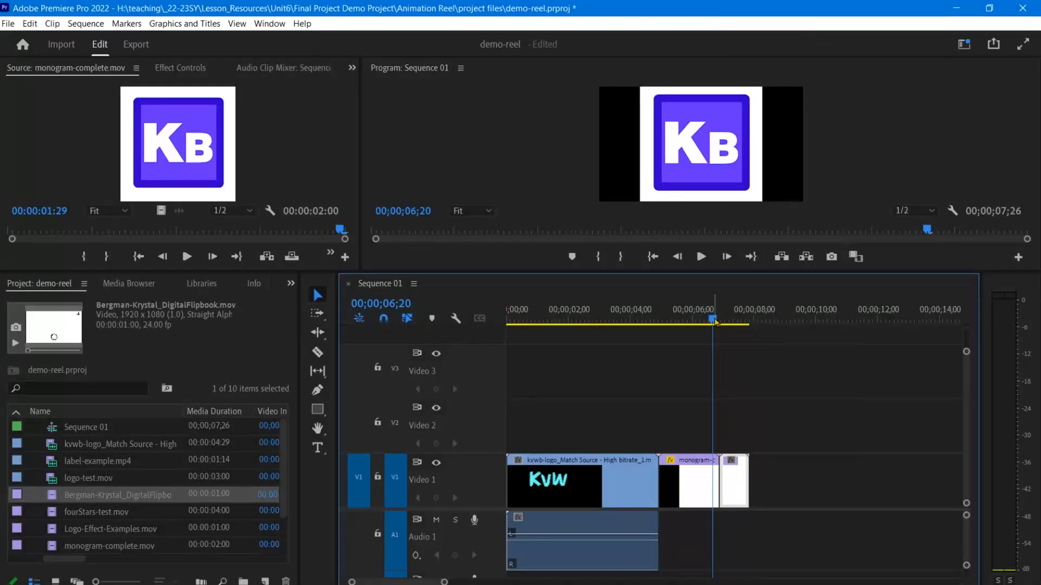
Step: Paste-insert four copies of the flipbook clip back to back at the end of the original on Video 1
left_click_drag(714, 322, 751, 323)
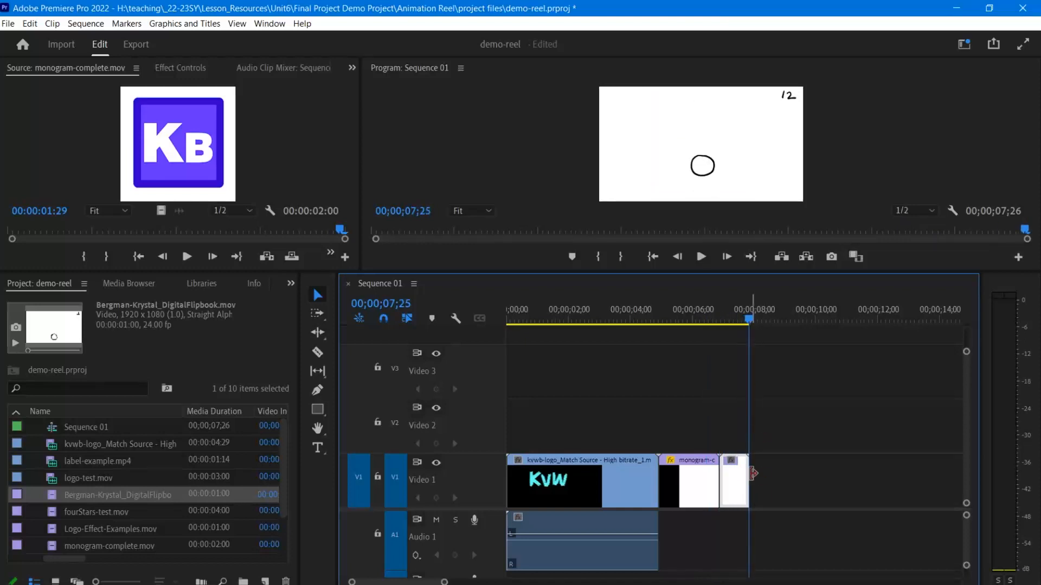
left_click_drag(761, 323, 749, 321)
left_click(24, 24)
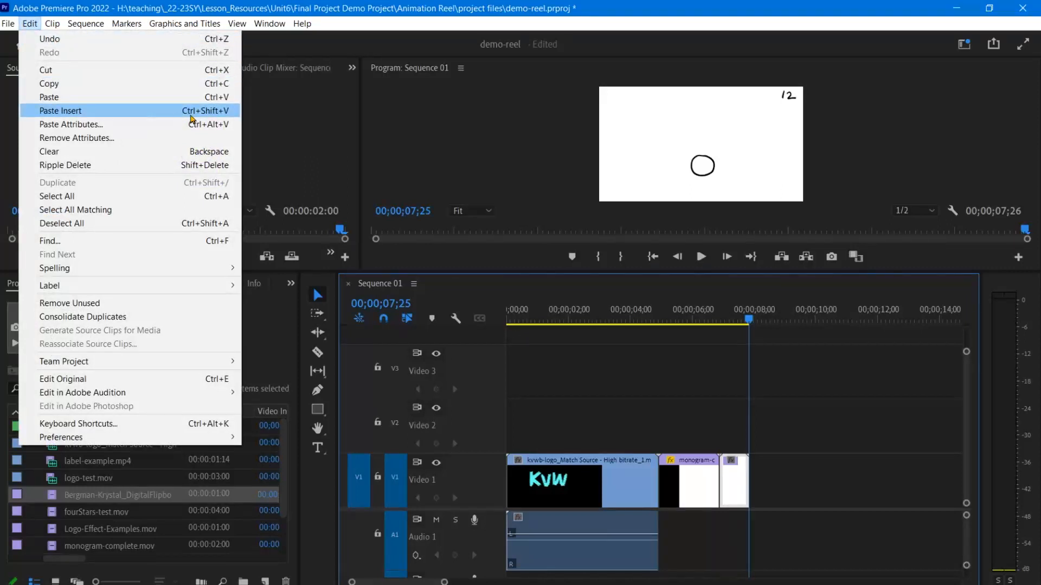
left_click(225, 115)
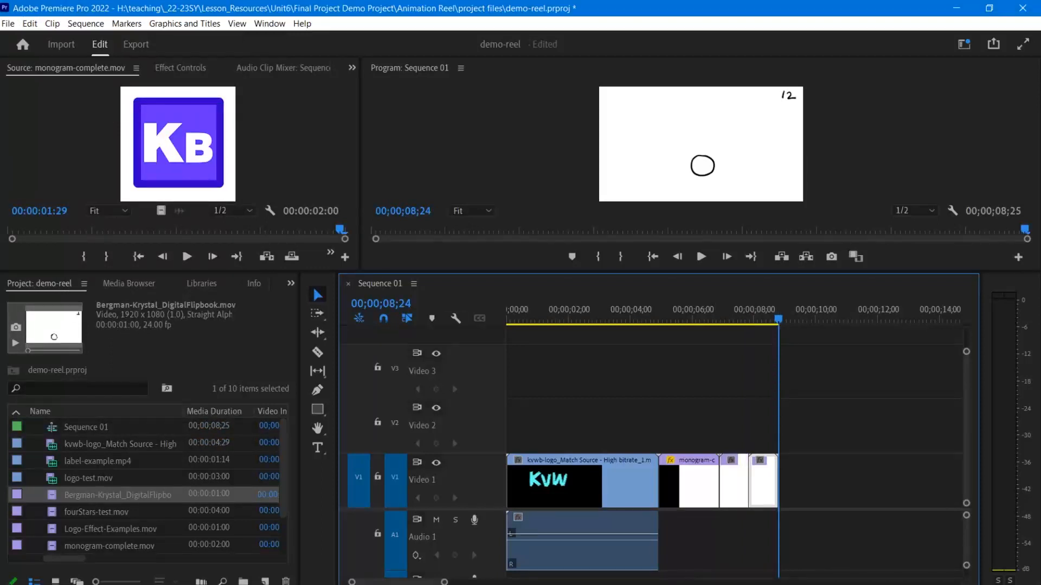
key("ctrl+shift+v")
key("ctrl+shift+v")
key("ctrl+shift+v")
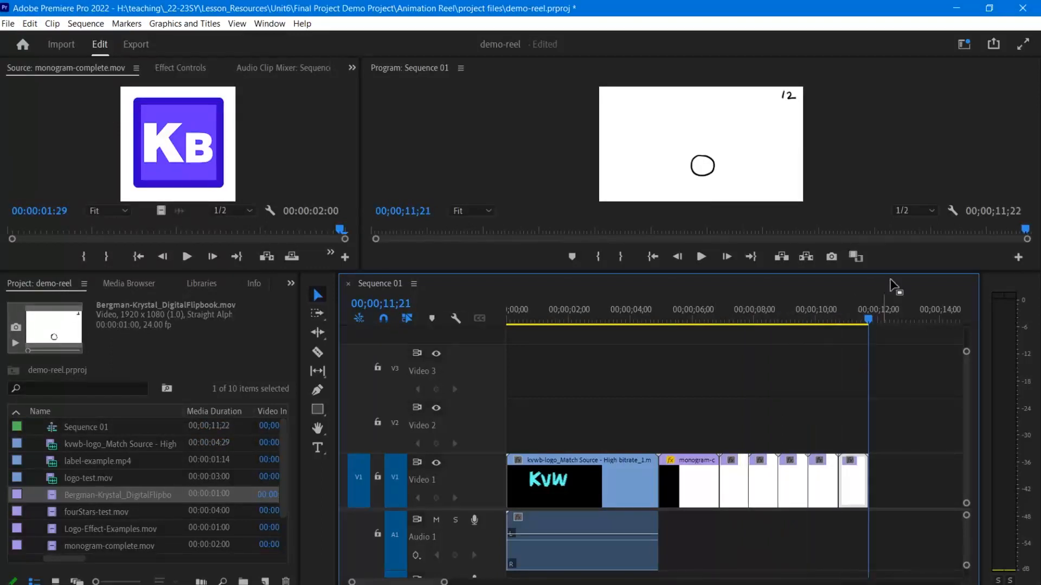
Step: Play the repeated flipbook clips from the first one twice, then return the playhead to the end of the sequence
left_click_drag(866, 324, 708, 321)
left_click(699, 259)
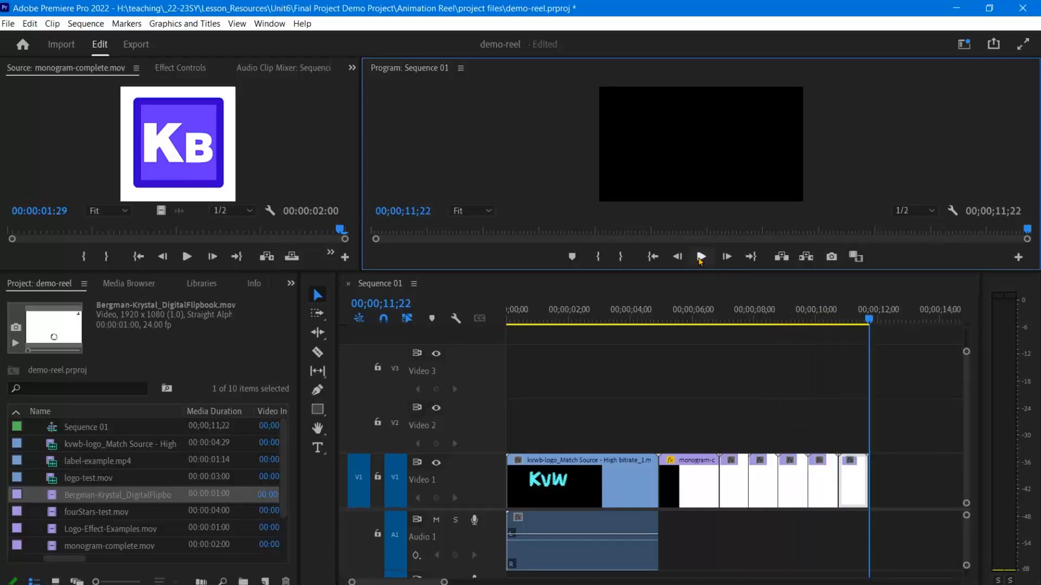
left_click_drag(869, 321, 720, 347)
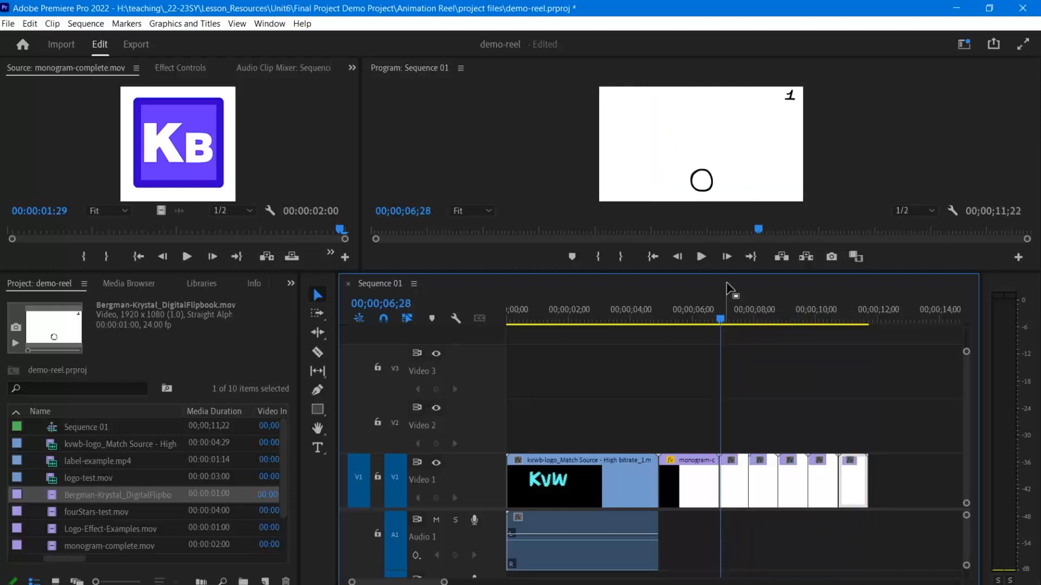
left_click(702, 257)
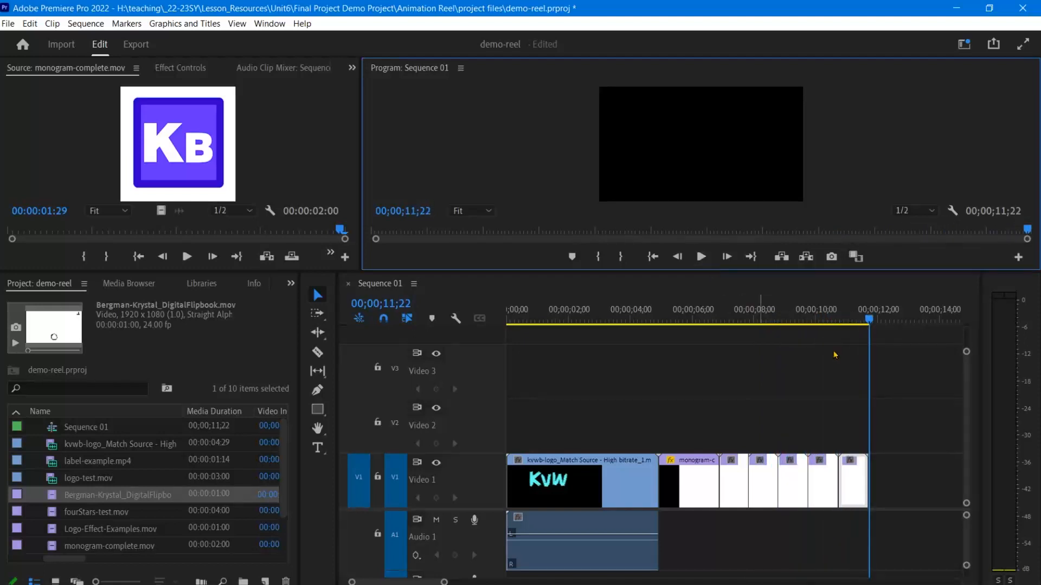
mouse_move(872, 323)
left_mouse_down()
mouse_move(856, 324)
mouse_move(871, 324)
left_mouse_up()
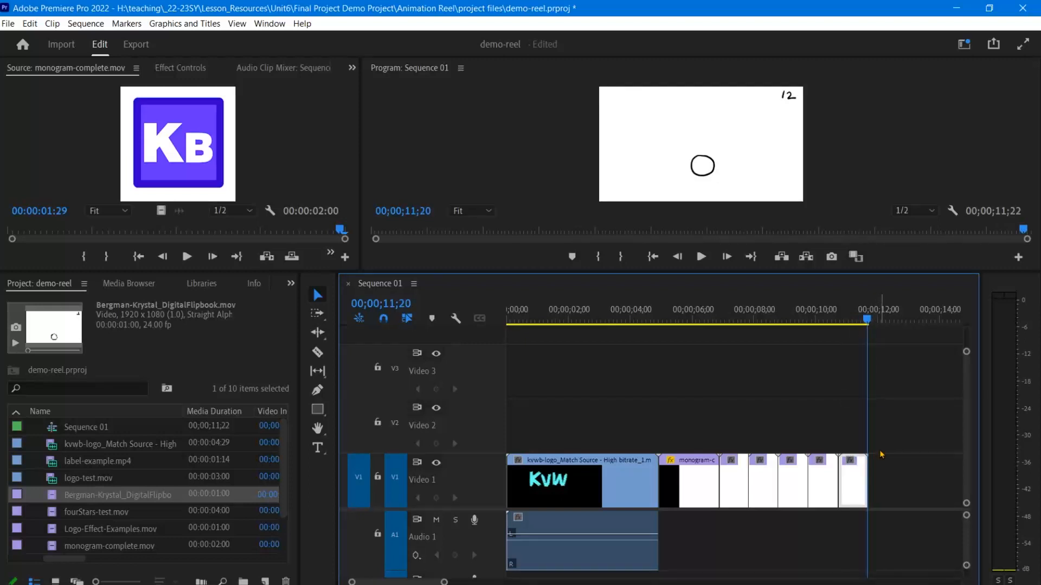
Step: Place fourStars-test.mov on Video 1 directly after the last flipbook clip and scrub through it
left_click_drag(208, 273, 204, 246)
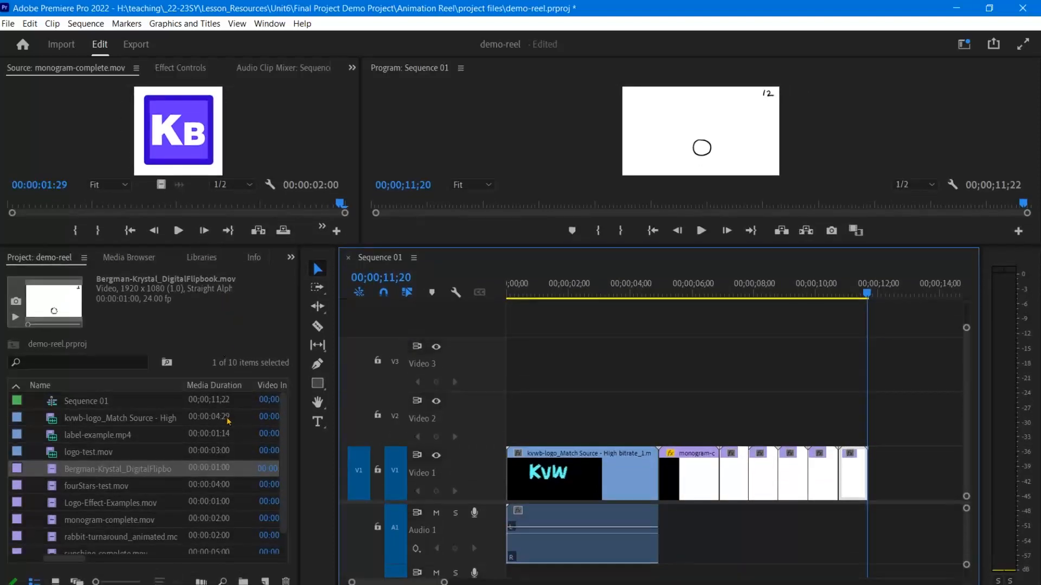
scroll(286, 488, "down", 1)
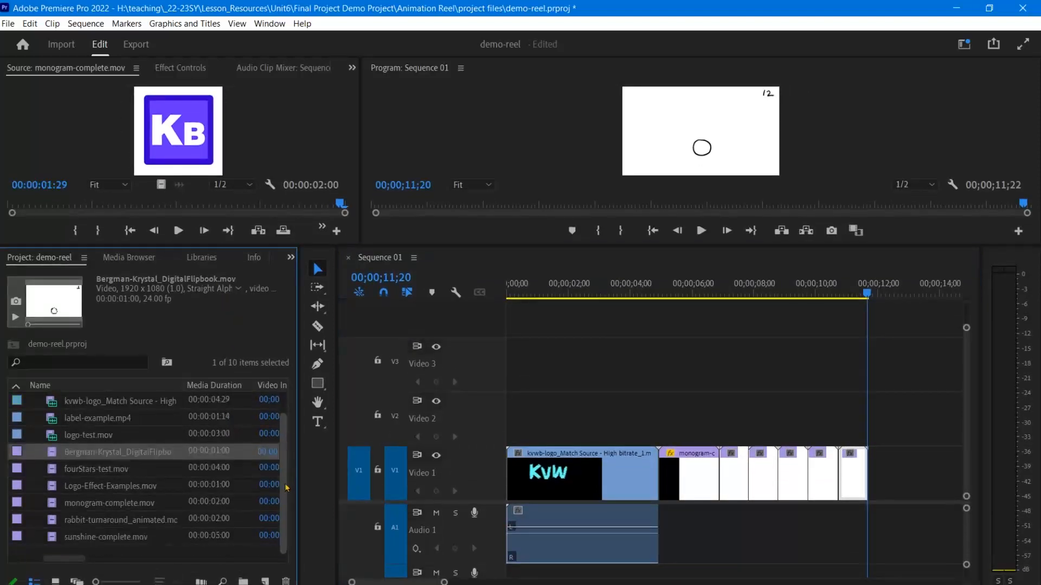
left_click(103, 470)
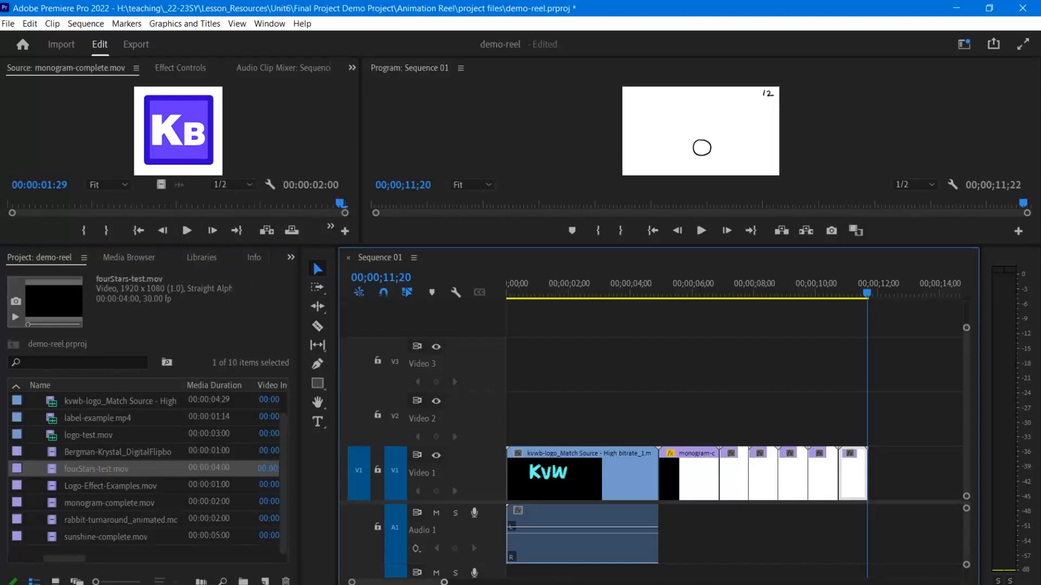
mouse_move(444, 583)
left_mouse_down()
mouse_move(474, 583)
mouse_move(453, 583)
left_mouse_up()
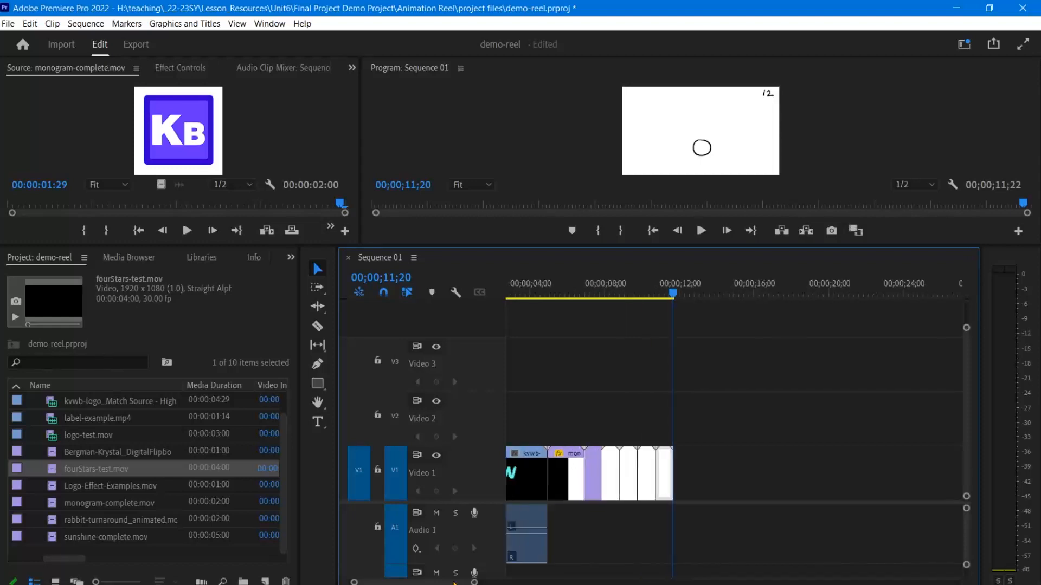
left_click_drag(118, 475, 679, 491)
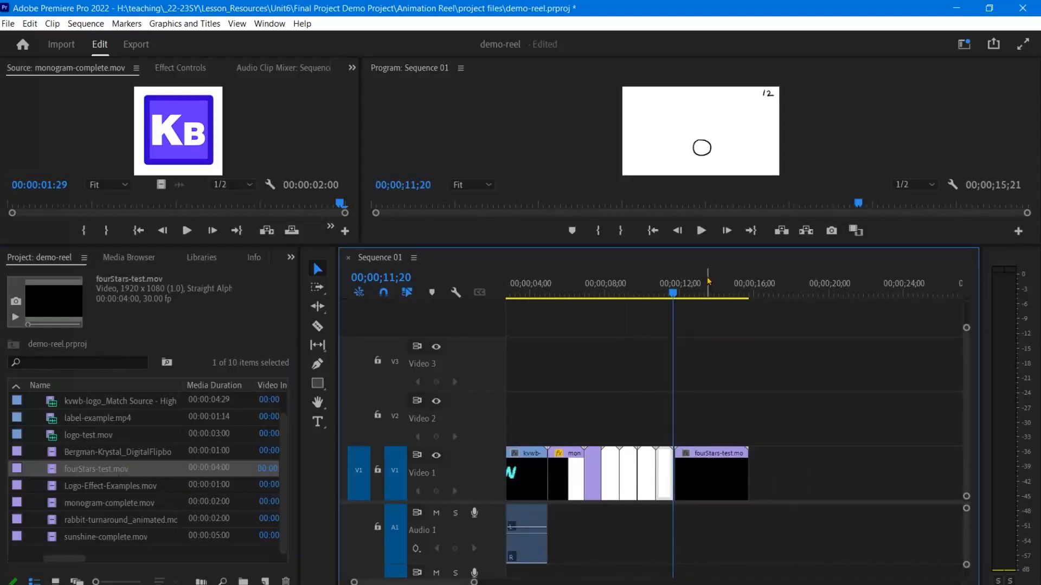
left_click_drag(678, 295, 747, 304)
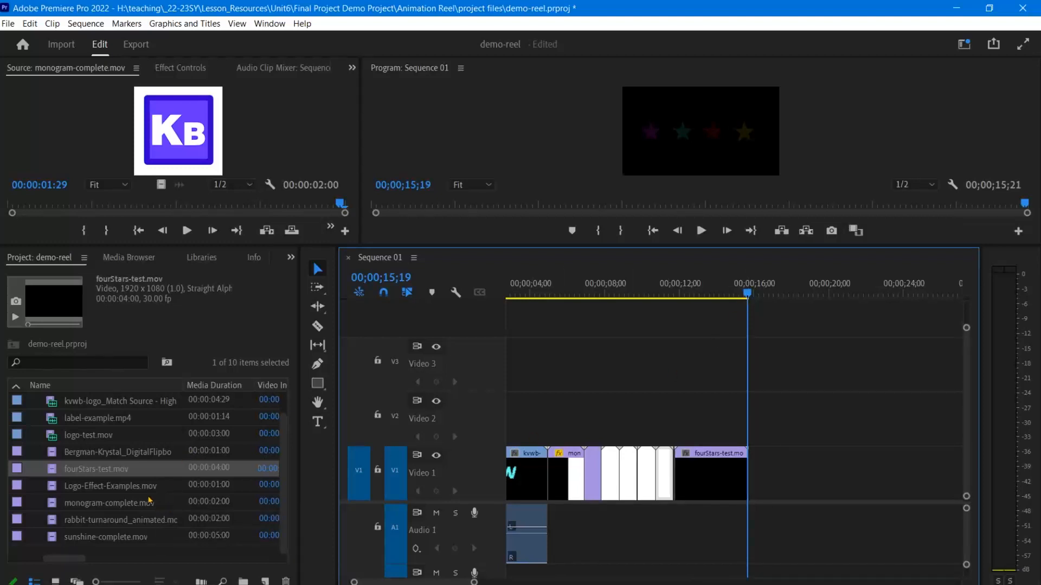
Step: Place rabbit-turnaround_animated.mov on Video 1 directly after the four stars clip
key("Down")
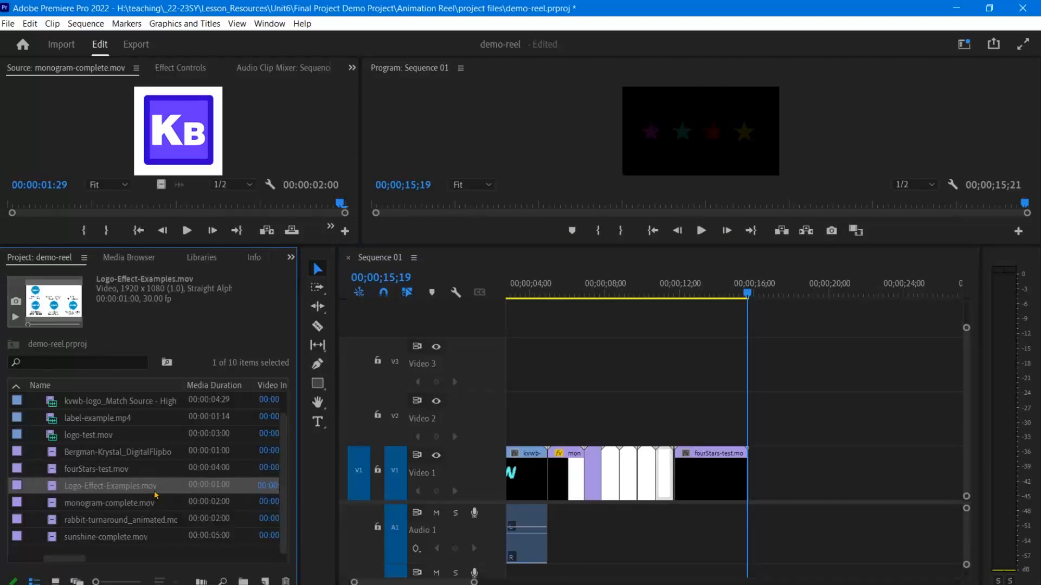
left_click(152, 524)
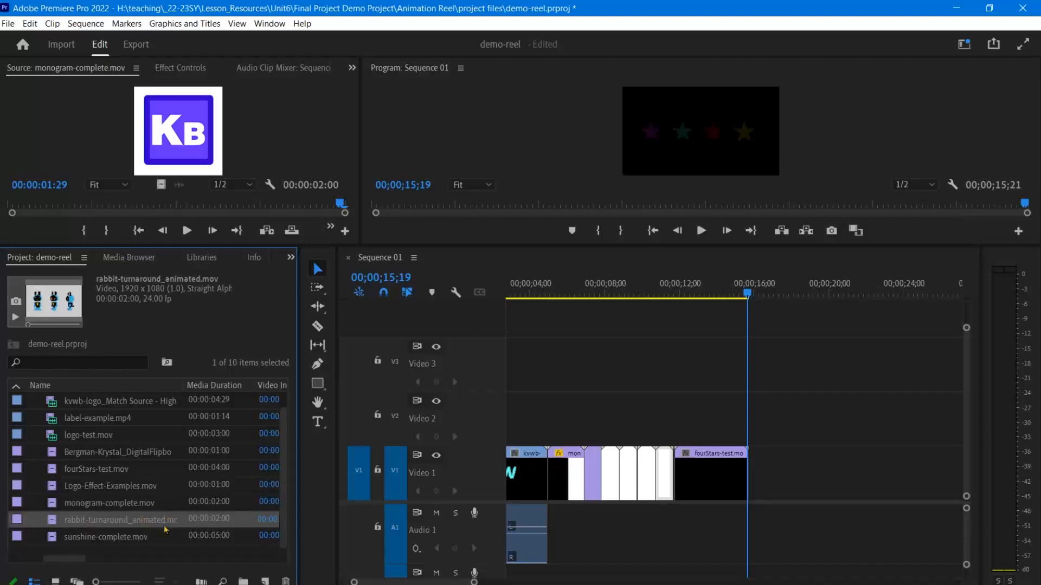
left_click_drag(93, 521, 756, 483)
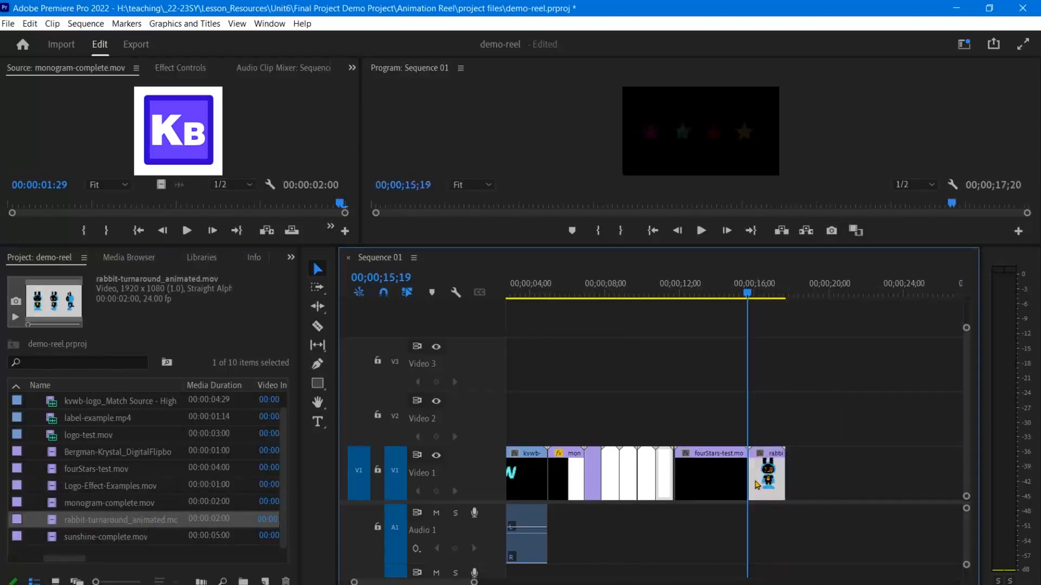
Step: Enlarge the Program Monitor and play the rabbit turnaround clip from its start
mouse_move(748, 298)
left_mouse_down()
mouse_move(779, 298)
mouse_move(749, 302)
left_mouse_up()
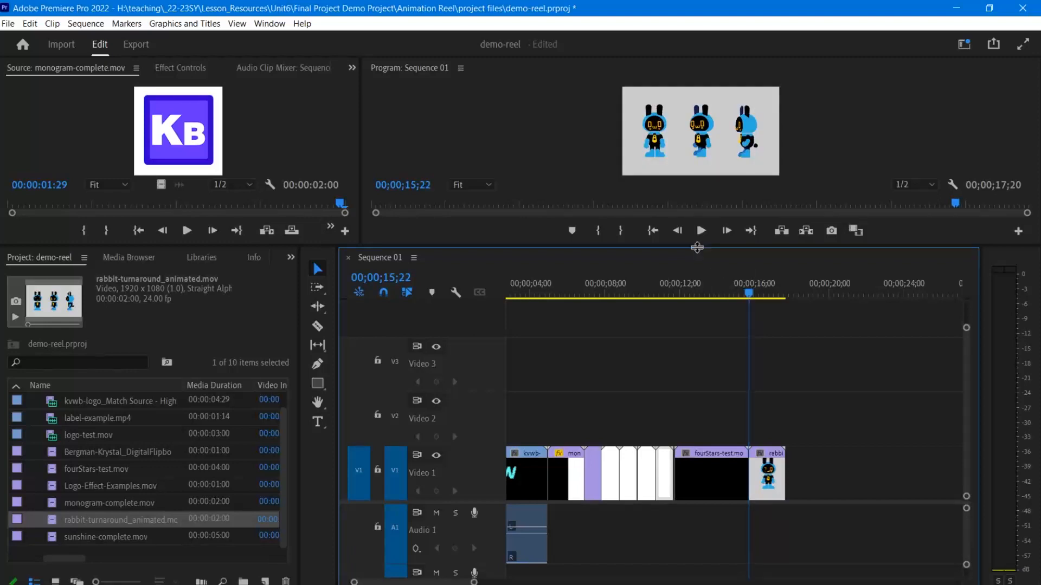
left_click_drag(697, 248, 697, 353)
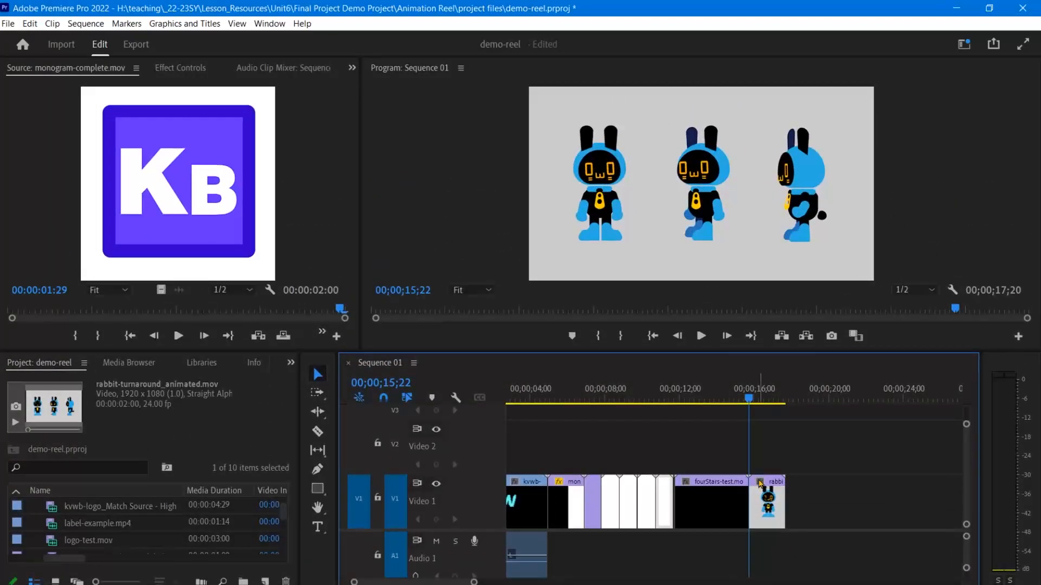
mouse_move(751, 401)
left_mouse_down()
mouse_move(774, 402)
mouse_move(749, 405)
left_mouse_up()
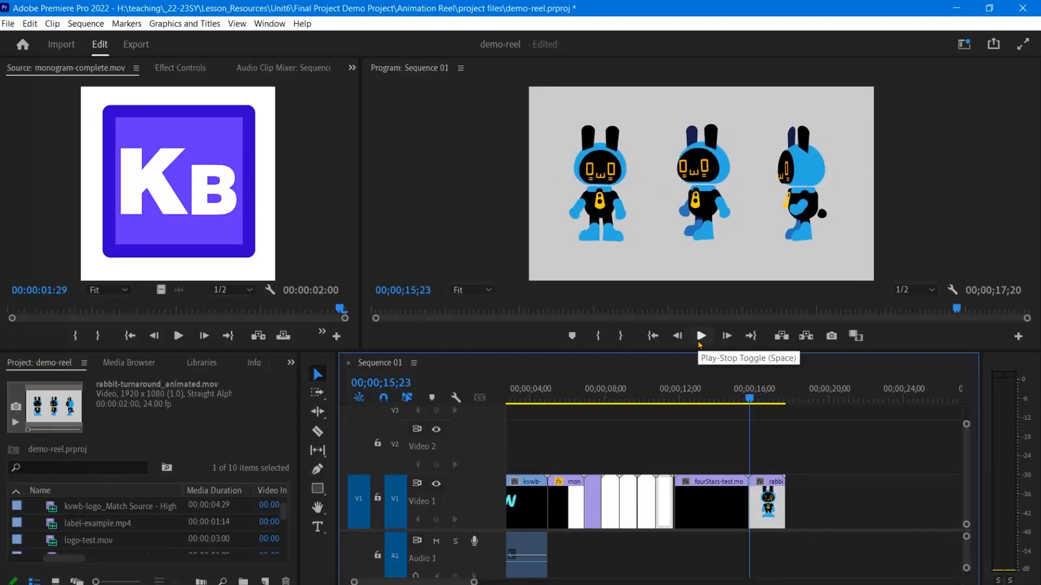
left_click(700, 336)
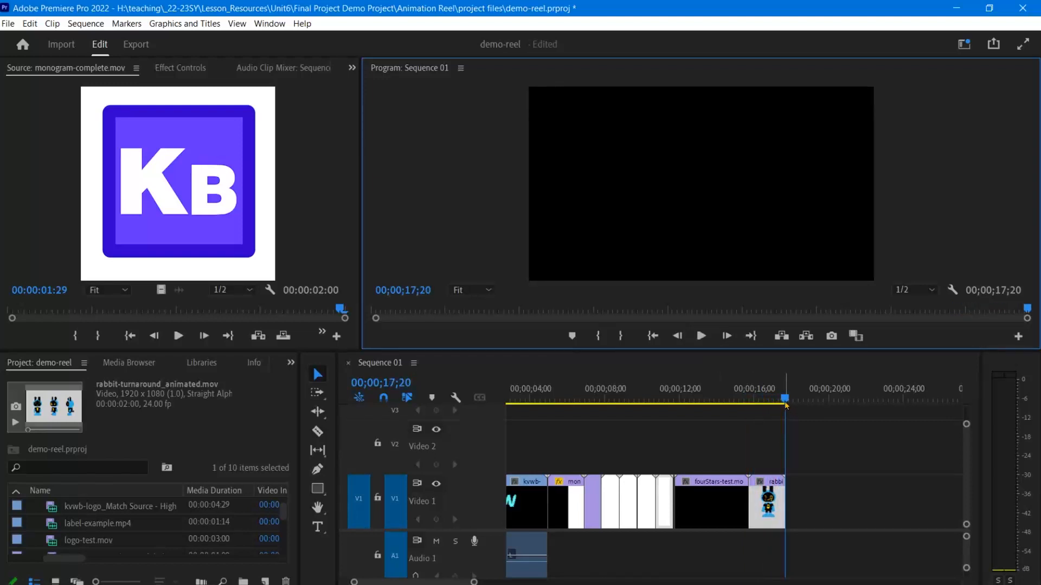
left_click(758, 402)
mouse_move(757, 406)
left_mouse_down()
mouse_move(784, 406)
mouse_move(749, 407)
left_mouse_up()
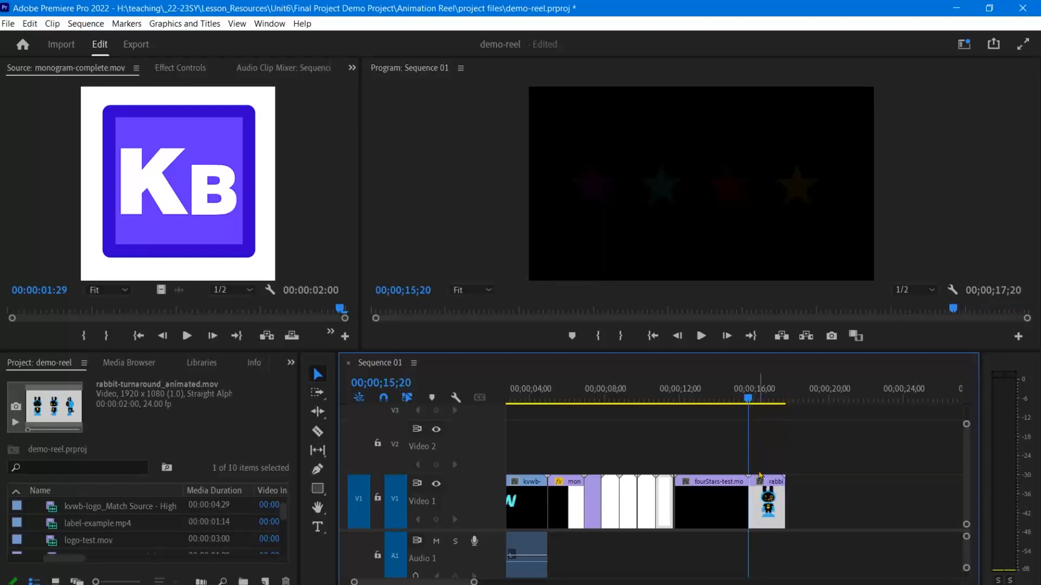
Step: Copy the rabbit turnaround clip and paste four copies back to back at its end on Video 1
left_click(761, 520)
key("space")
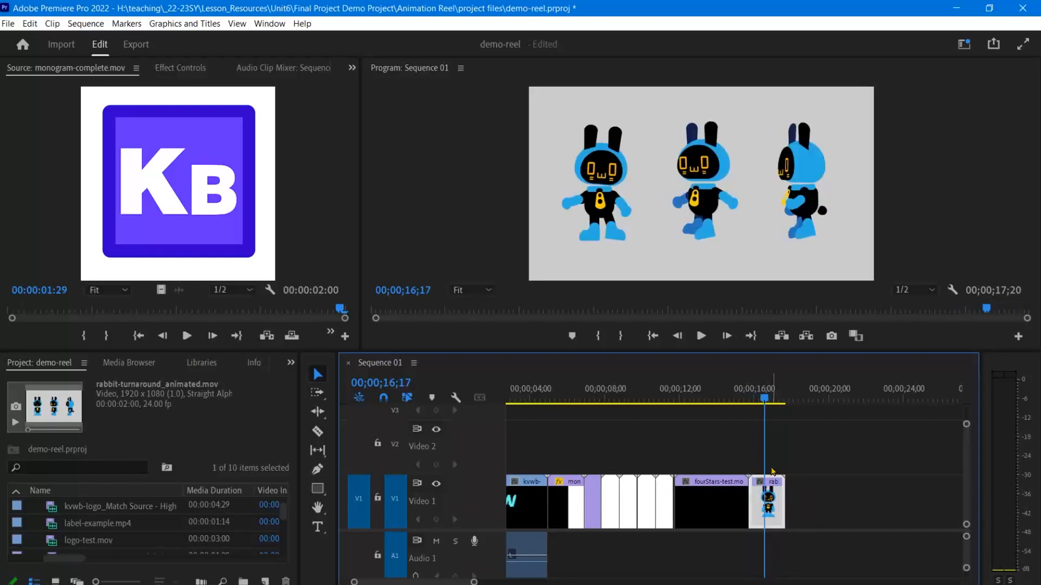
left_click_drag(789, 402, 783, 418)
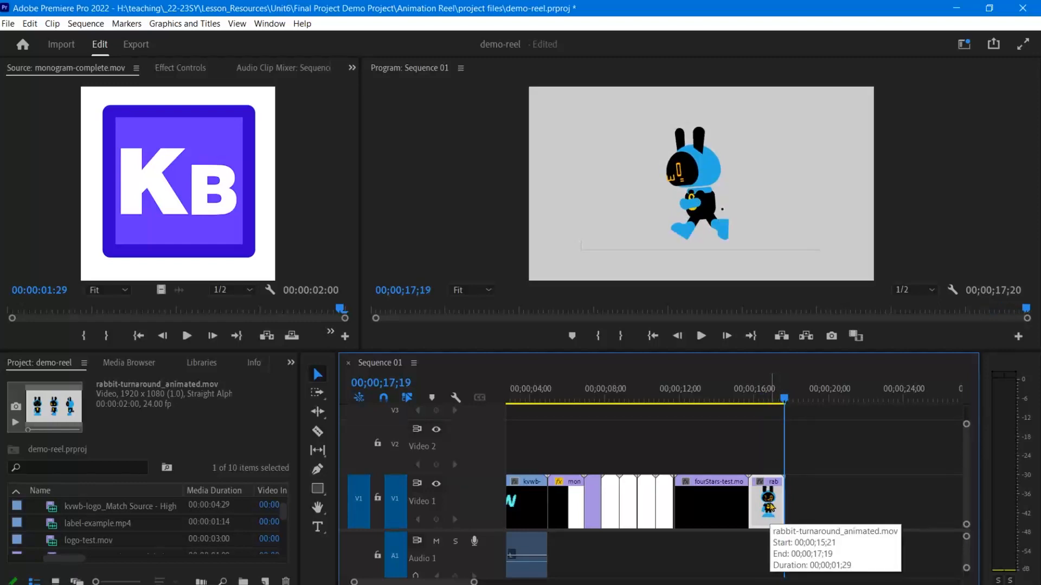
key("ctrl+v")
key("ctrl+v")
key("ctrl+v")
key("ctrl+v")
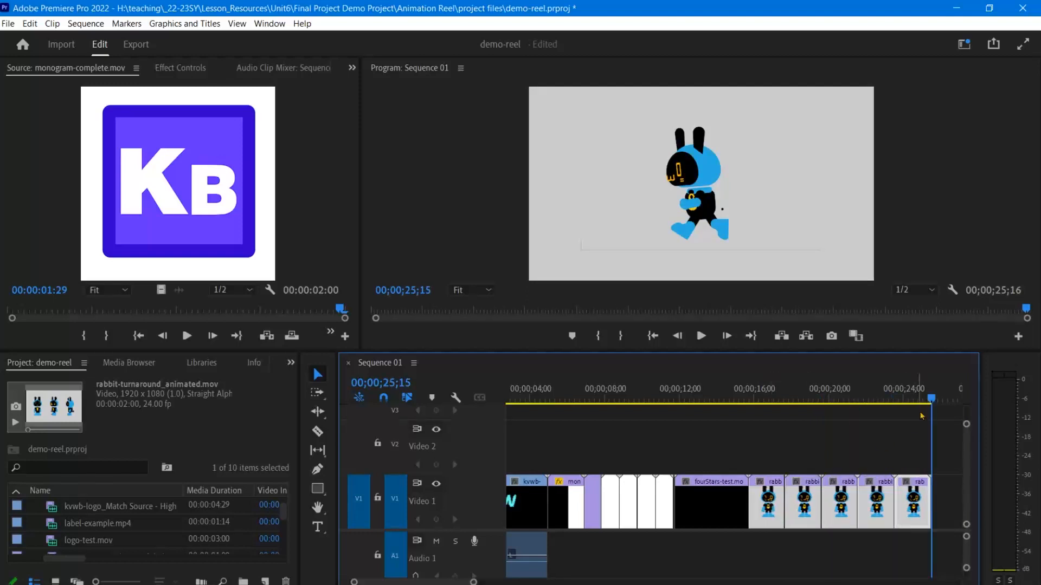
Step: Play the sequence from the four stars clip through the repeated rabbit clips, then stop playback
left_click_drag(934, 399, 735, 422)
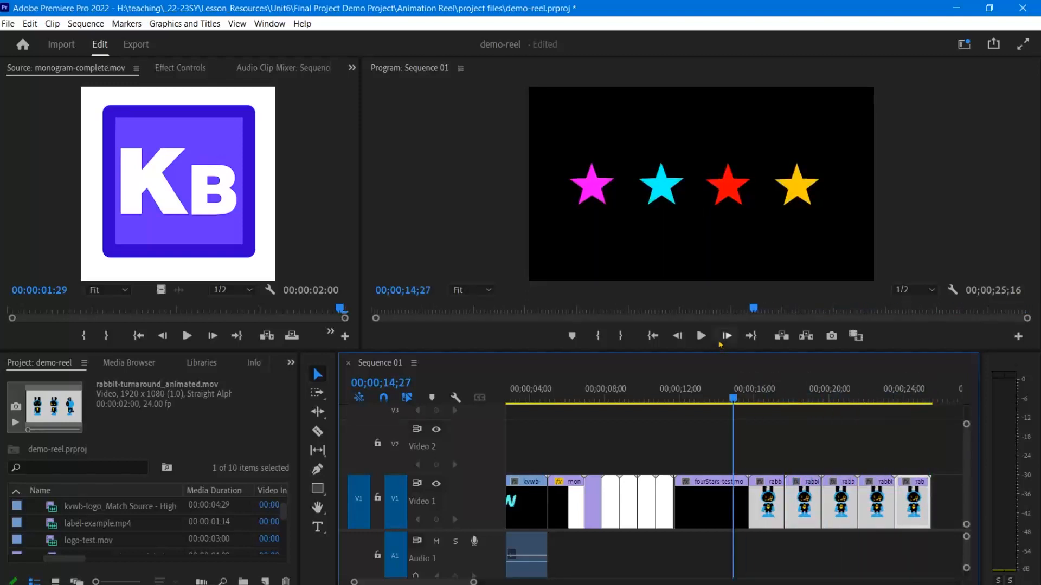
left_click(701, 339)
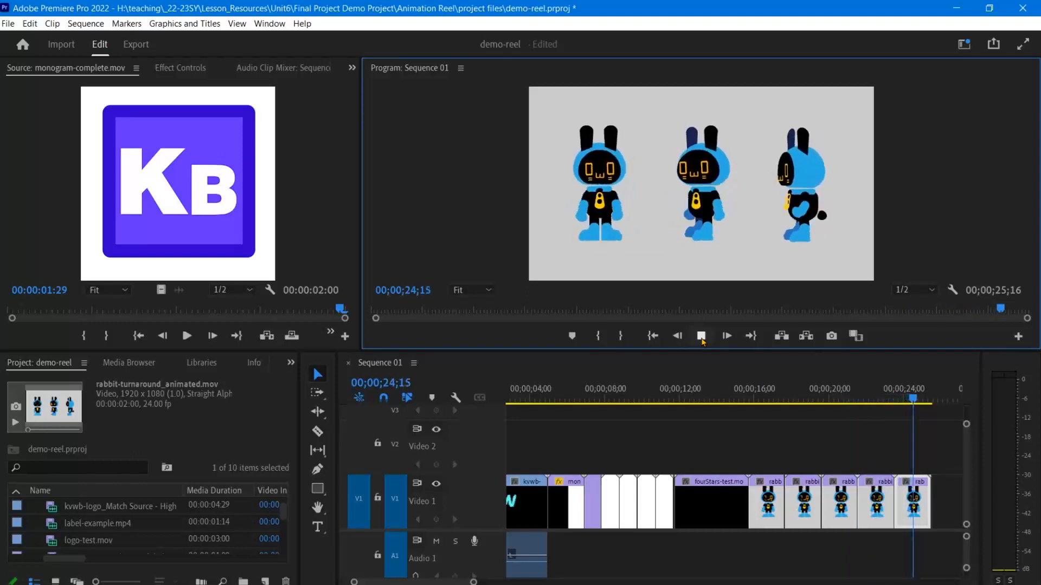
left_click(700, 336)
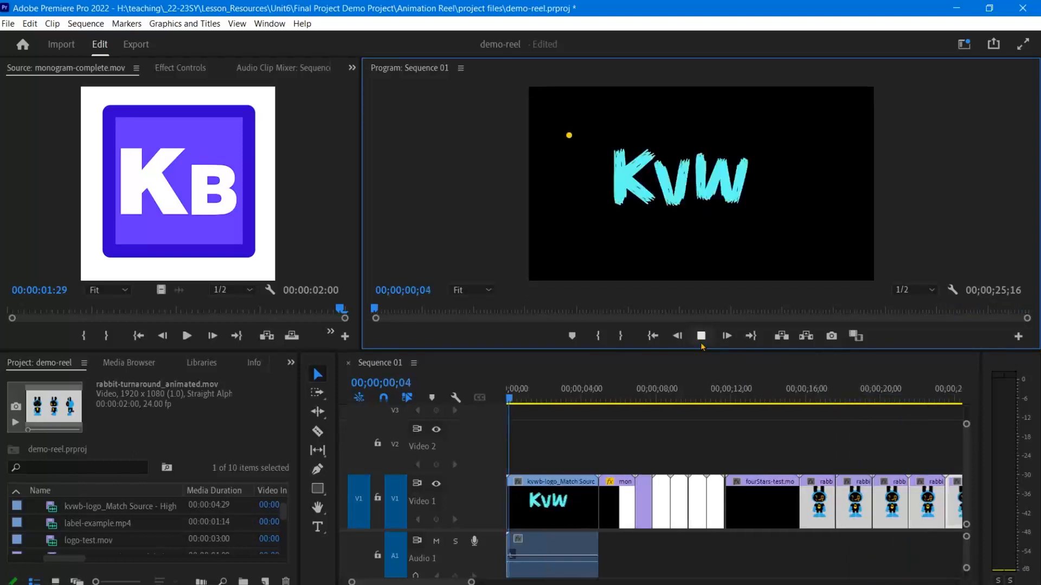
left_click(700, 340)
Step: Ripple delete the four repeated rabbit turnaround clips on Video 1, keeping only the first one
left_click_drag(513, 399, 878, 399)
left_click_drag(871, 486, 719, 516)
right_click(720, 515)
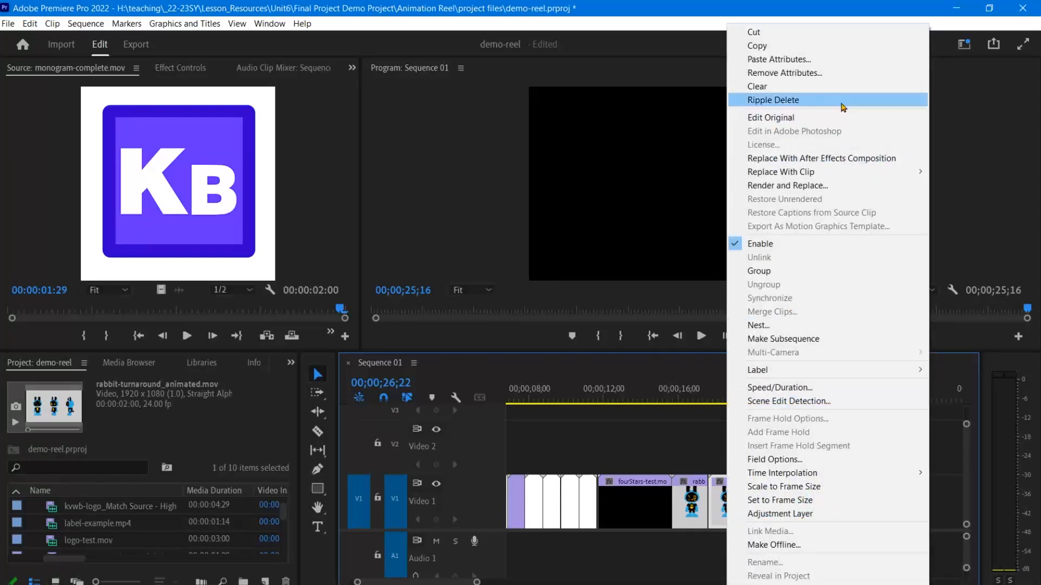
left_click(843, 103)
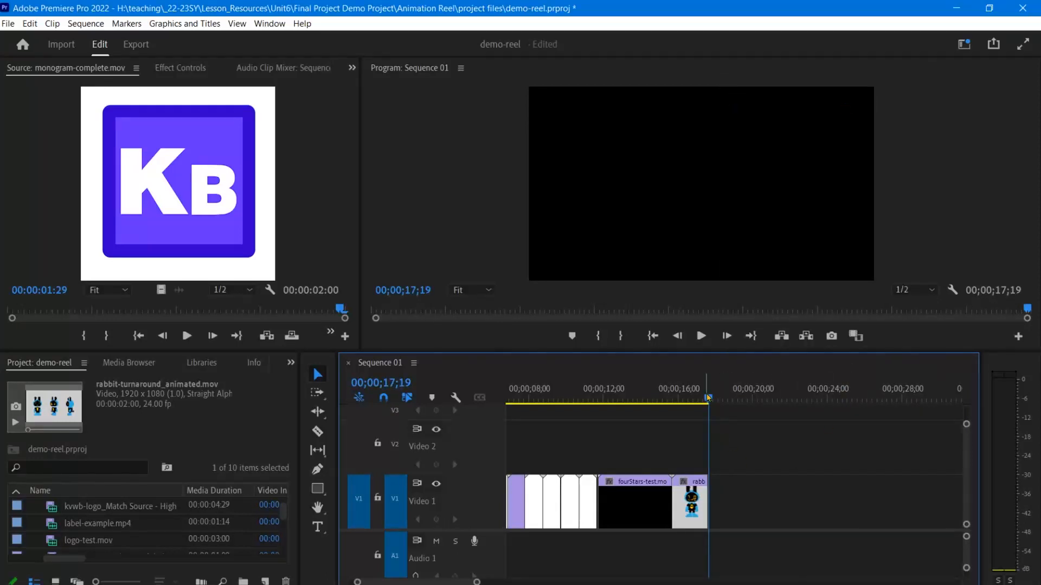
Step: Park the playhead at the start of the remaining rabbit clip, open that clip in the Source Monitor and play it
left_click_drag(708, 397, 671, 403)
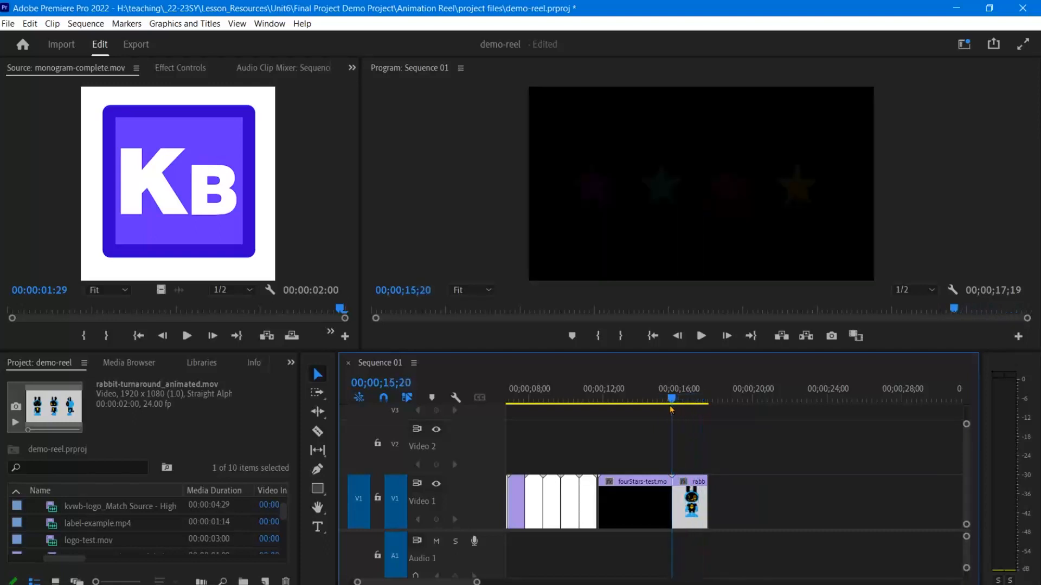
double_click(696, 499)
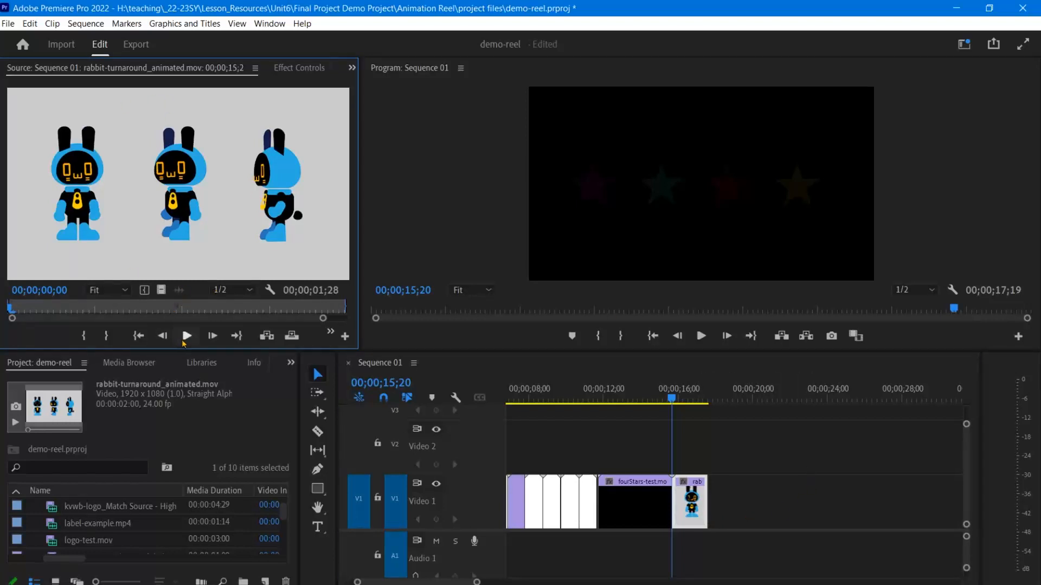
left_click(184, 339)
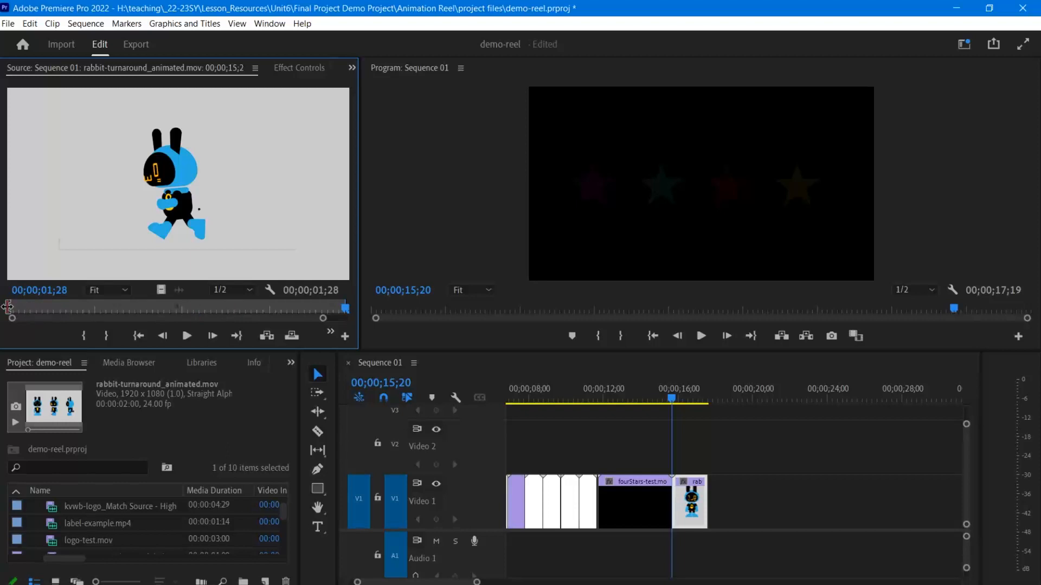
Step: Trim the rabbit clip's out point to 00;00;00;29 in the Source Monitor, keeping only the three standing rabbit views
left_click_drag(344, 309, 177, 310)
mouse_move(345, 306)
left_mouse_down()
mouse_move(224, 313)
mouse_move(345, 320)
left_mouse_up()
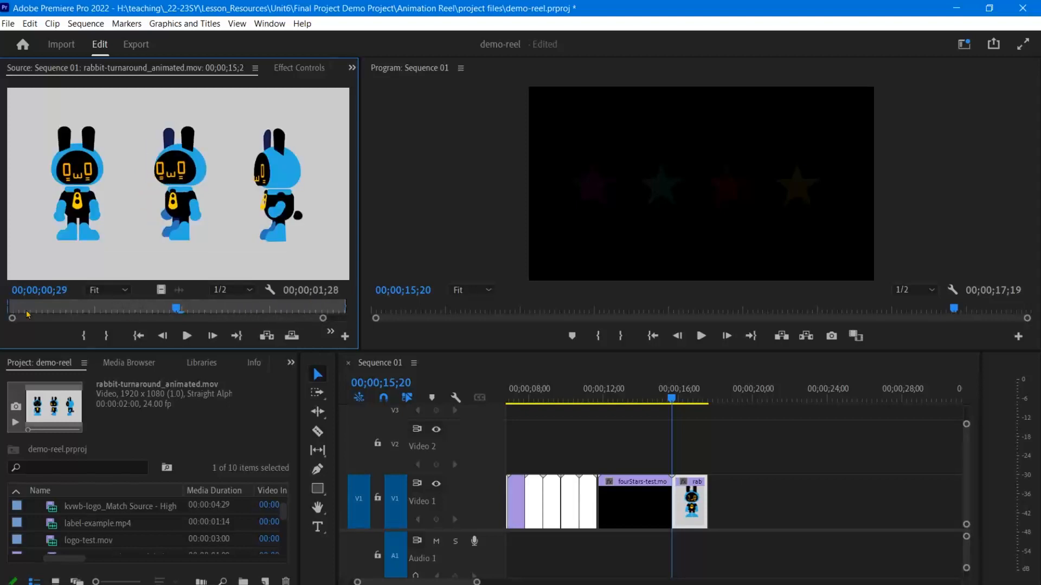
mouse_move(7, 305)
left_mouse_down()
mouse_move(83, 310)
mouse_move(5, 313)
left_mouse_up()
mouse_move(9, 305)
left_mouse_down()
mouse_move(96, 305)
mouse_move(9, 305)
left_mouse_up()
mouse_move(345, 308)
left_mouse_down()
mouse_move(230, 309)
mouse_move(365, 304)
left_mouse_up()
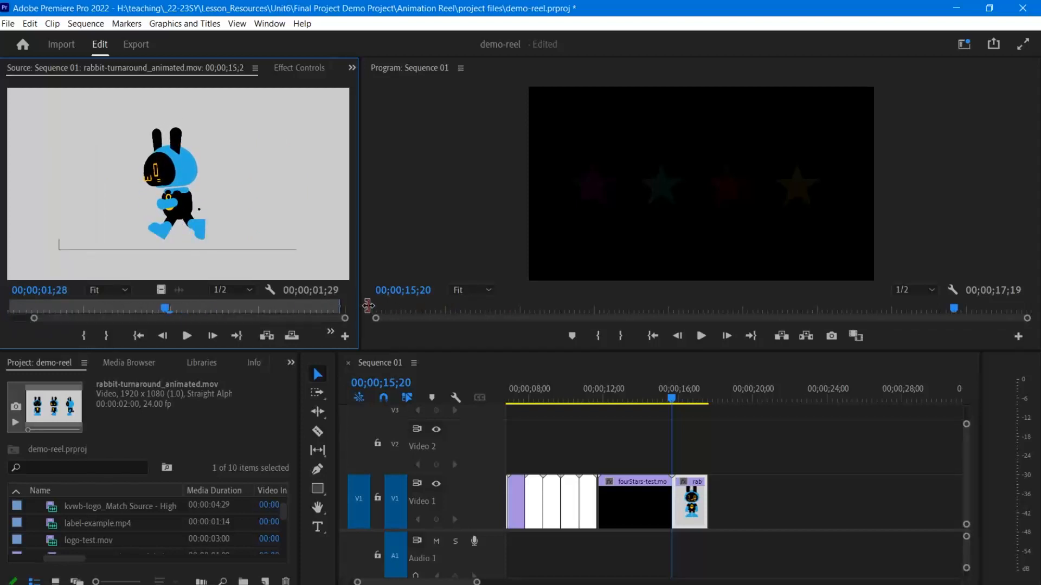
mouse_move(164, 309)
left_mouse_down()
mouse_move(112, 309)
mouse_move(165, 314)
left_mouse_up()
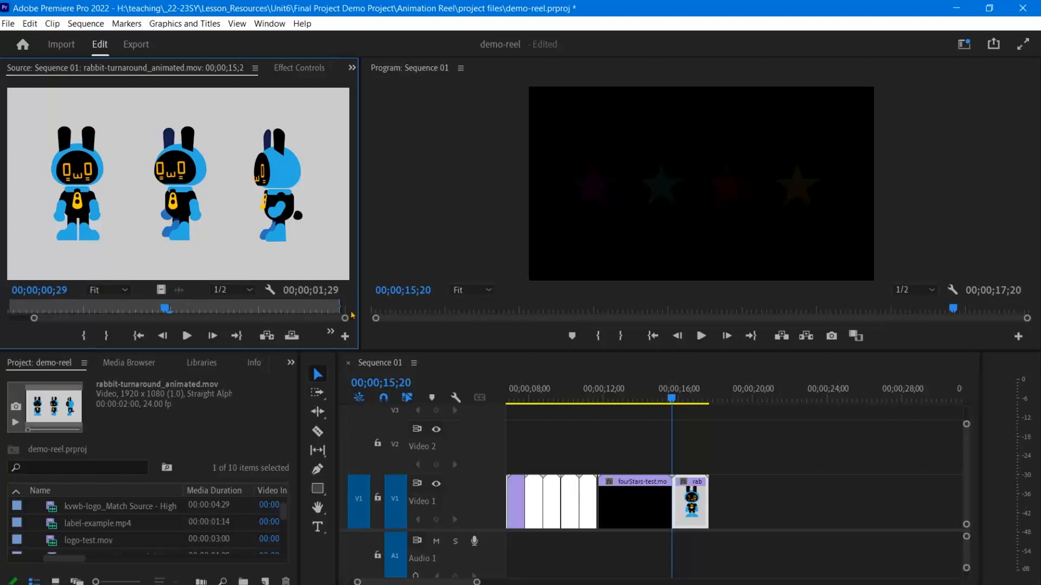
left_click_drag(340, 305, 166, 307)
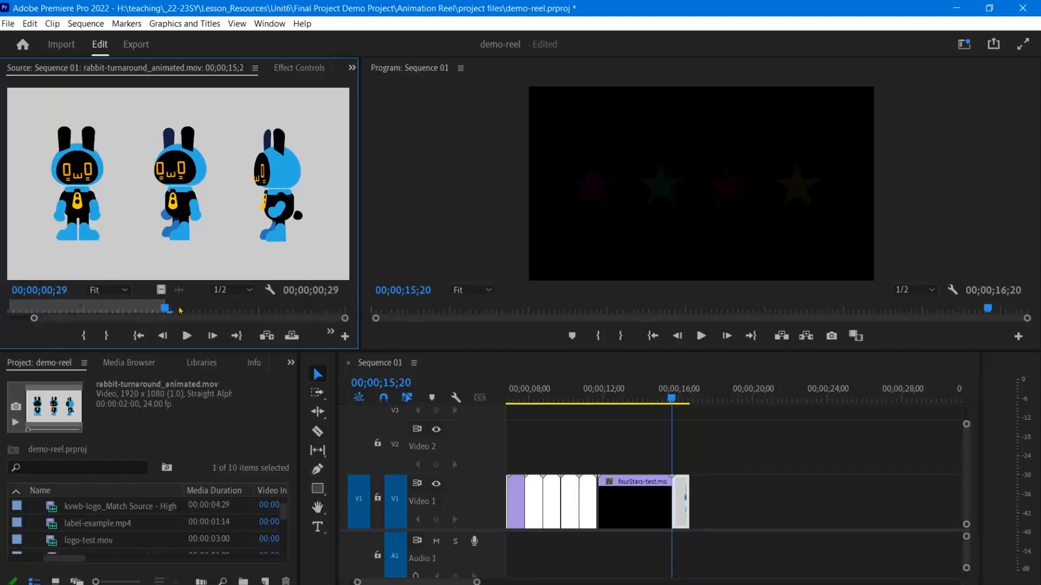
Step: Play the rabbit clip in the Source Monitor from its beginning and scrub back to 00;00;00;28 to check the trimmed range
left_click(186, 336)
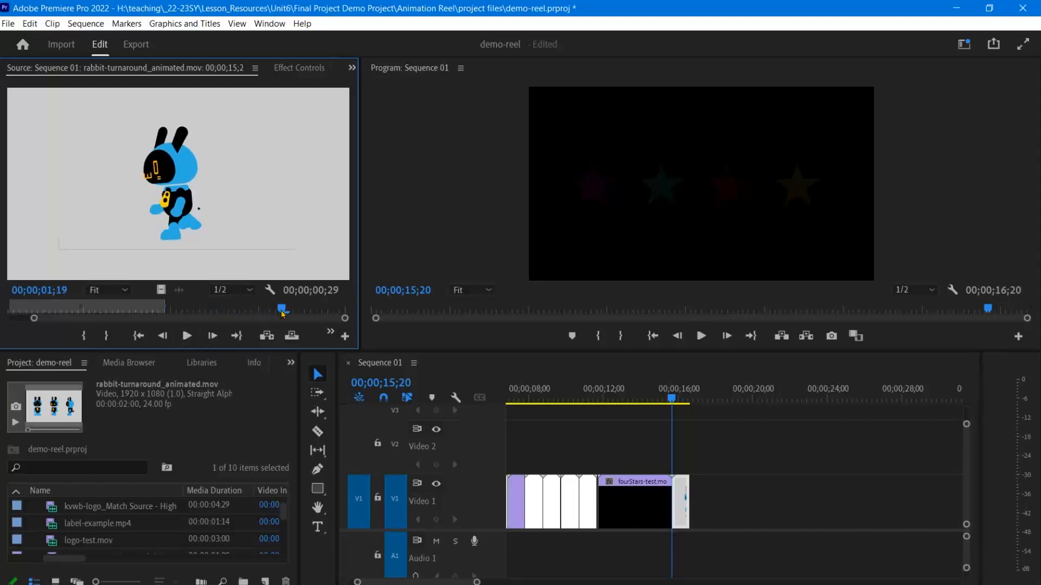
left_click_drag(281, 314, 6, 313)
left_click(191, 342)
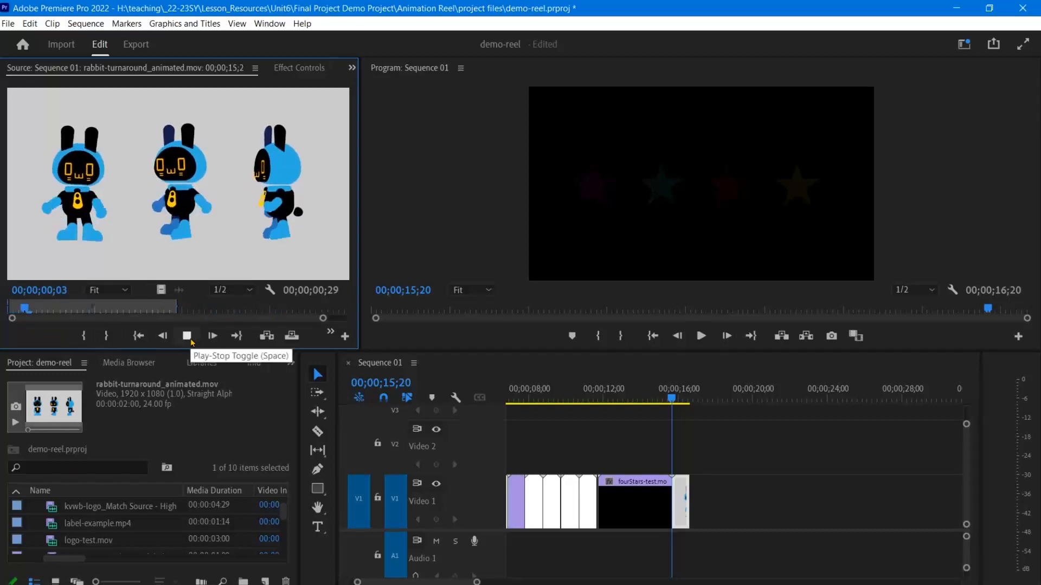
left_click(191, 342)
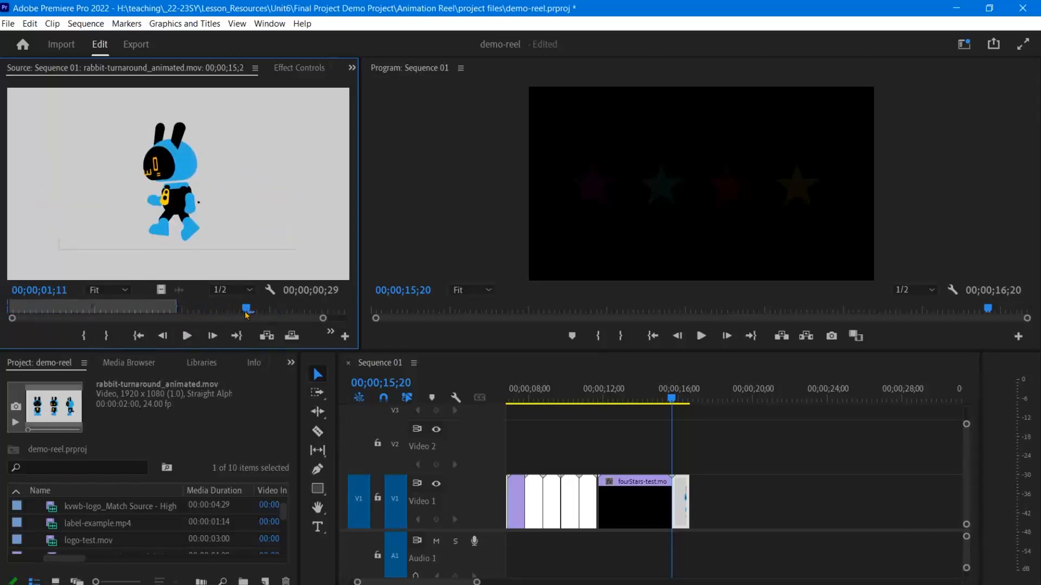
left_click_drag(247, 315, 169, 325)
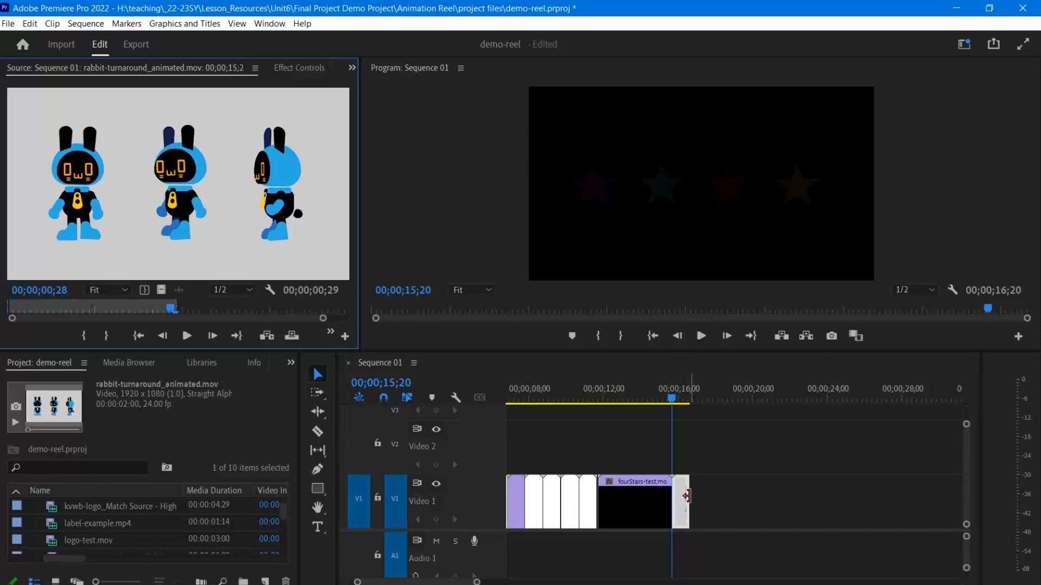
Step: Play the shortened rabbit clip in the sequence, restart playback from the sequence's beginning and stop it
left_click(686, 504)
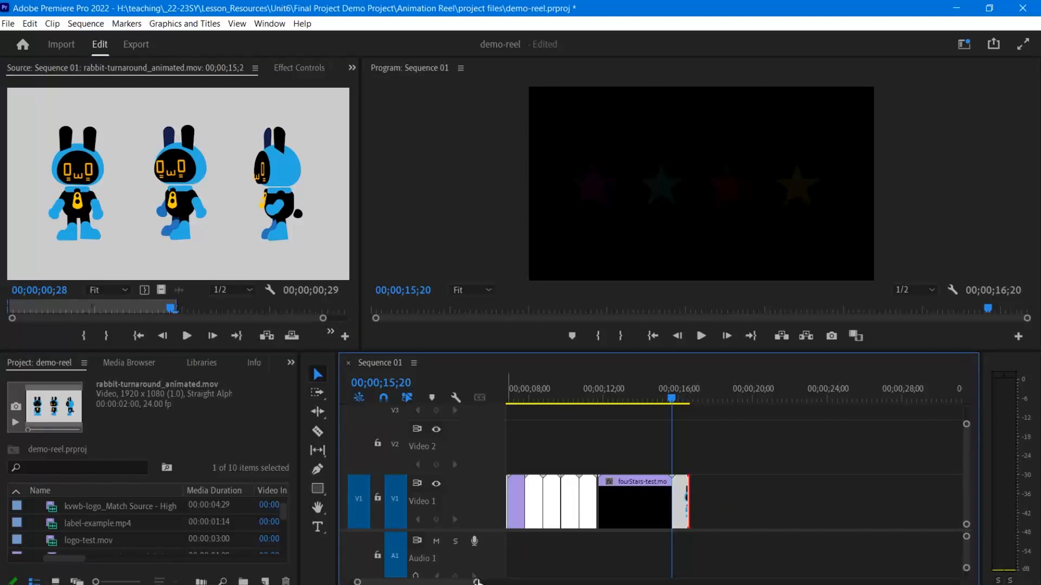
left_click_drag(477, 583, 434, 582)
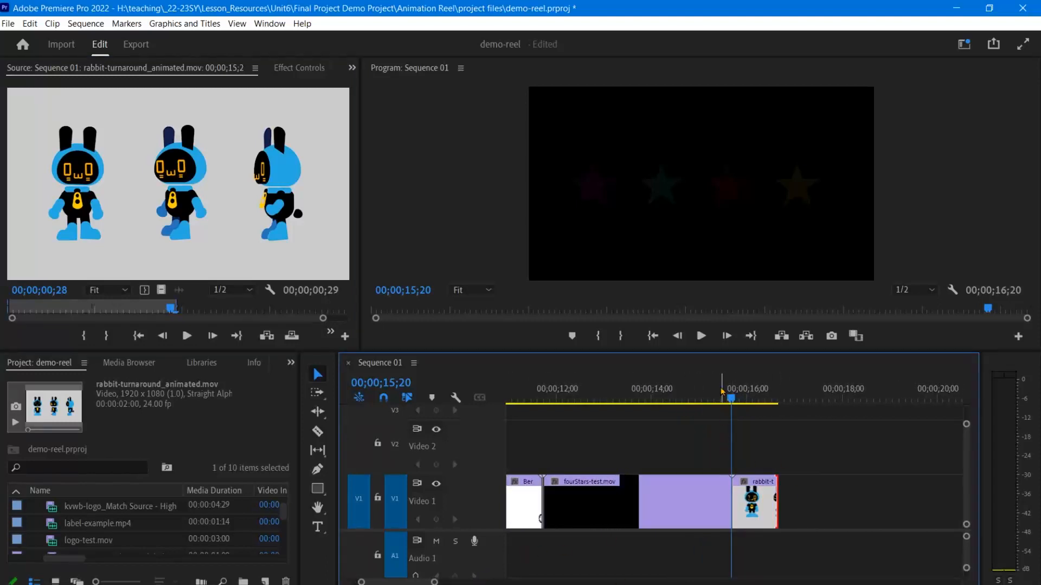
left_click(704, 337)
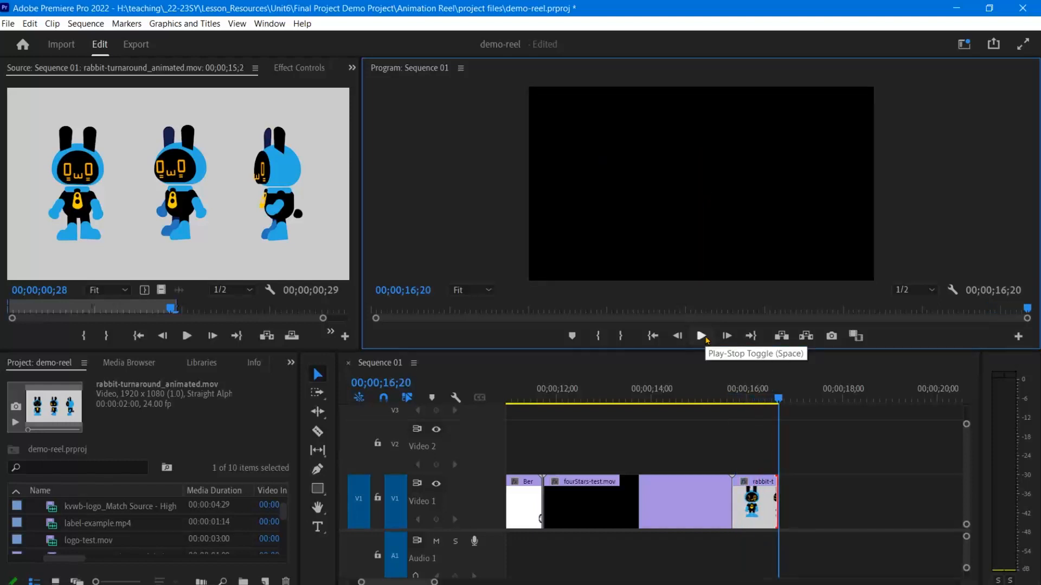
left_click(702, 337)
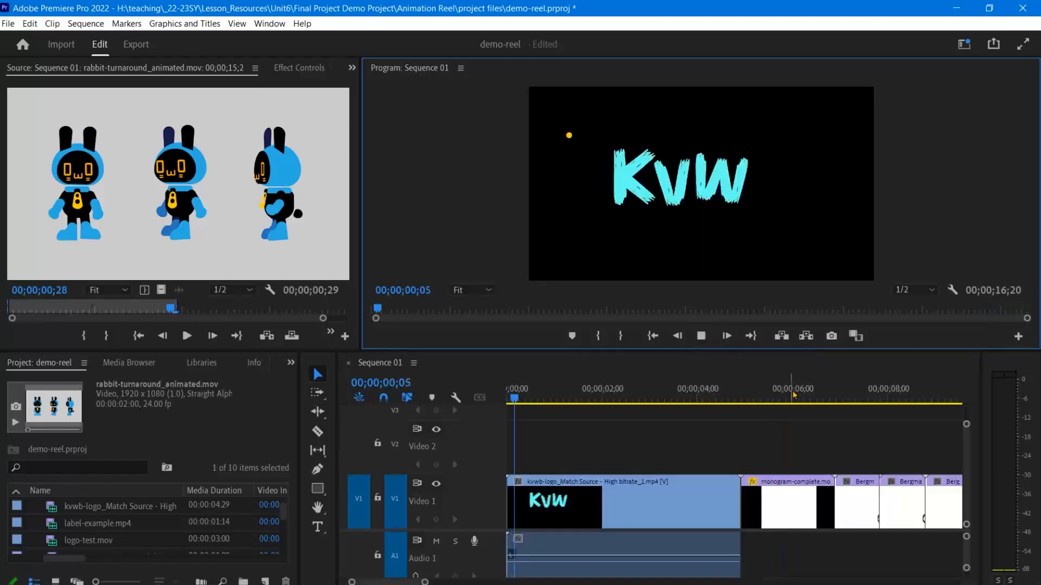
left_click(701, 336)
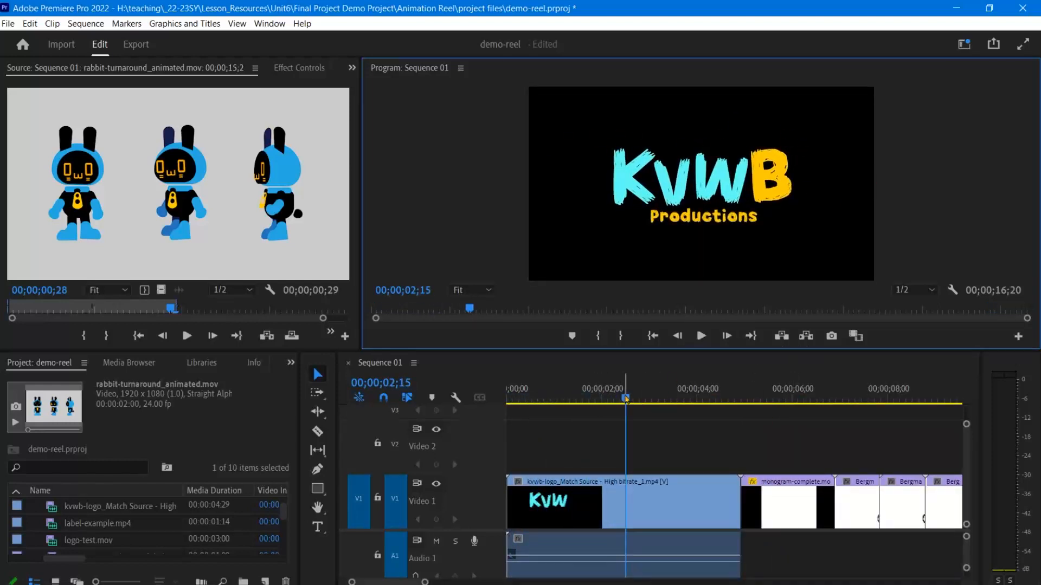
Step: Copy the shortened rabbit clip and paste four copies back to back from its end at 00;00;16;20 on Video 1
left_click_drag(626, 399, 969, 420)
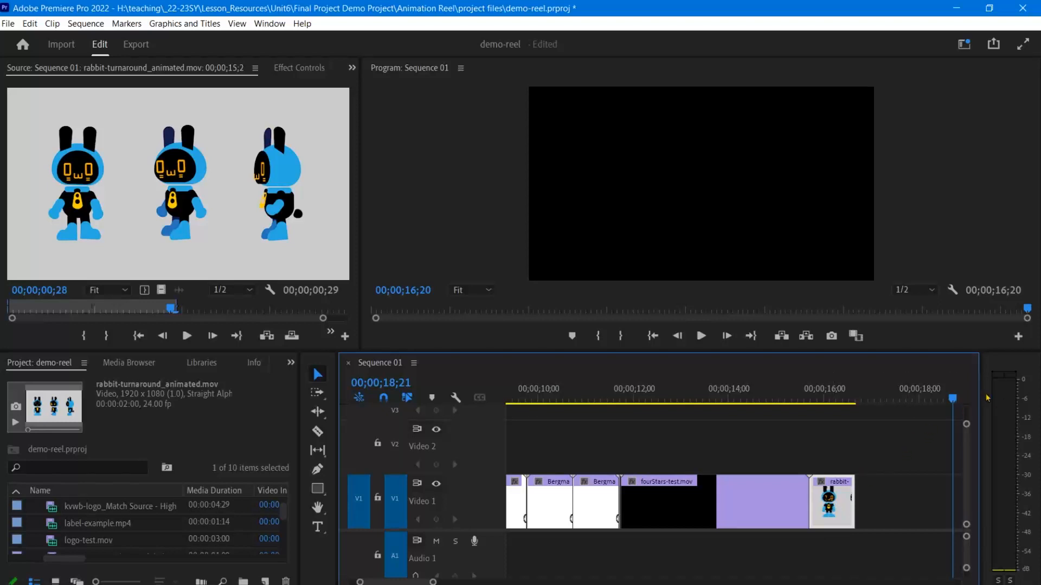
left_click_drag(954, 401, 858, 415)
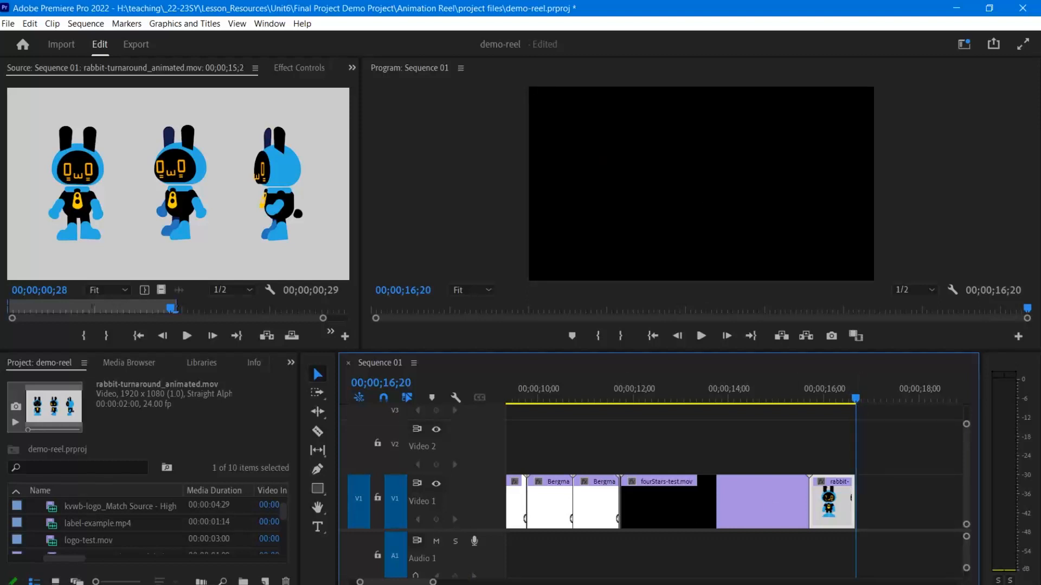
left_click_drag(433, 582, 389, 582)
mouse_move(732, 401)
left_mouse_down()
mouse_move(744, 401)
mouse_move(732, 402)
left_mouse_up()
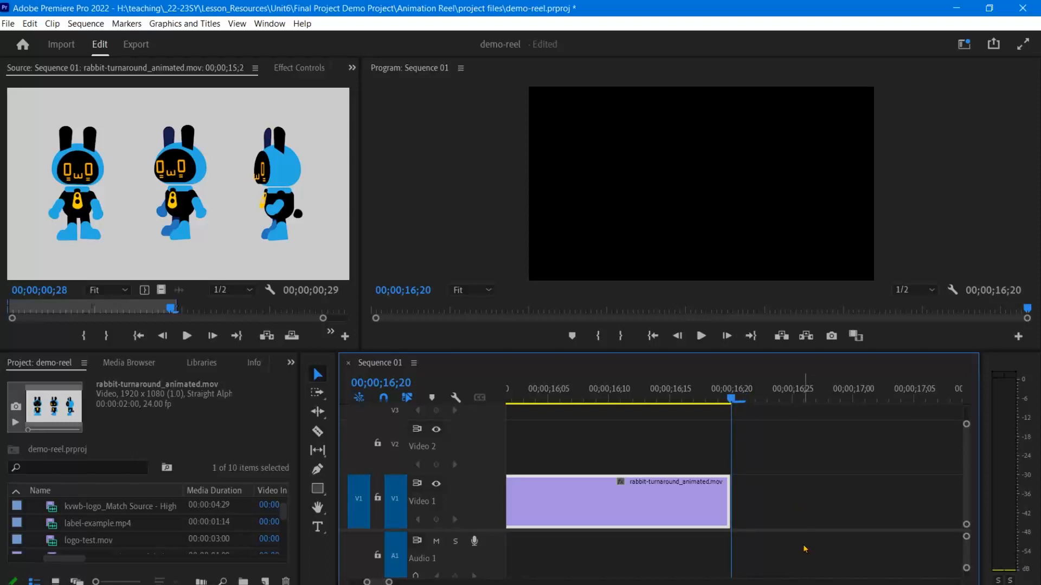
key("ctrl+v")
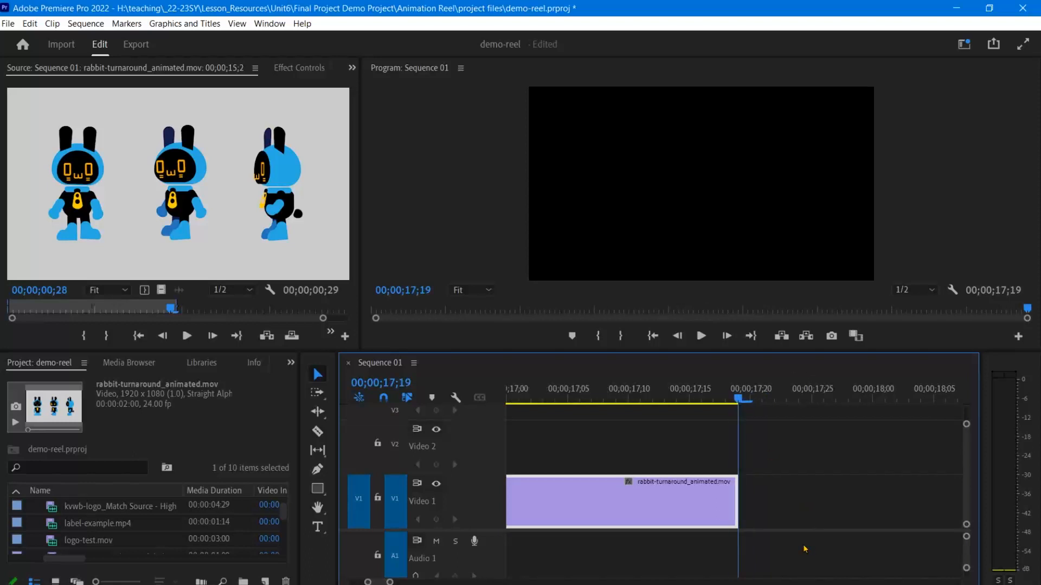
key("ctrl+v")
key("ctrl+v")
key("ctrl+v")
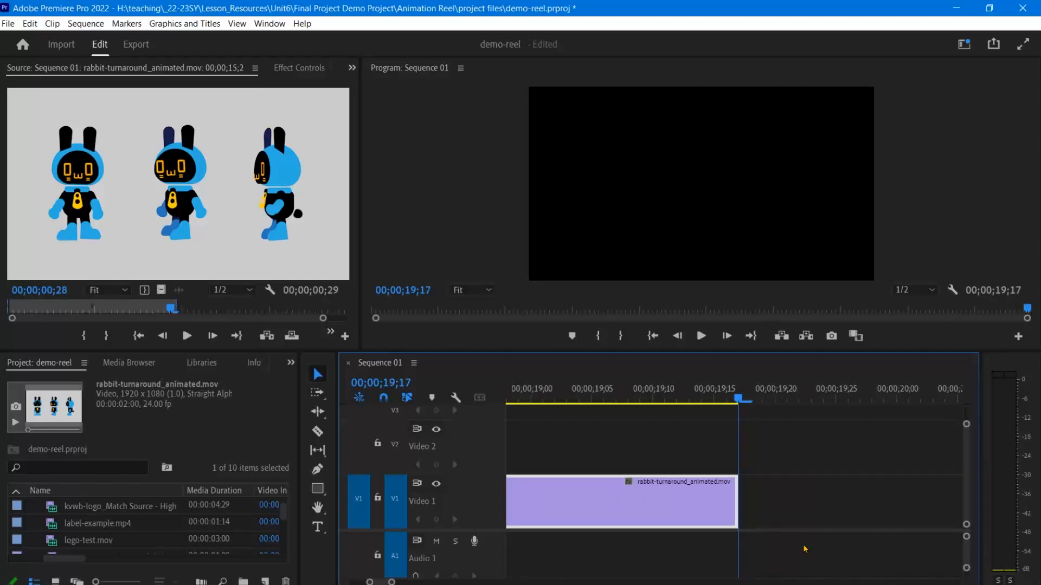
left_click_drag(392, 582, 417, 579)
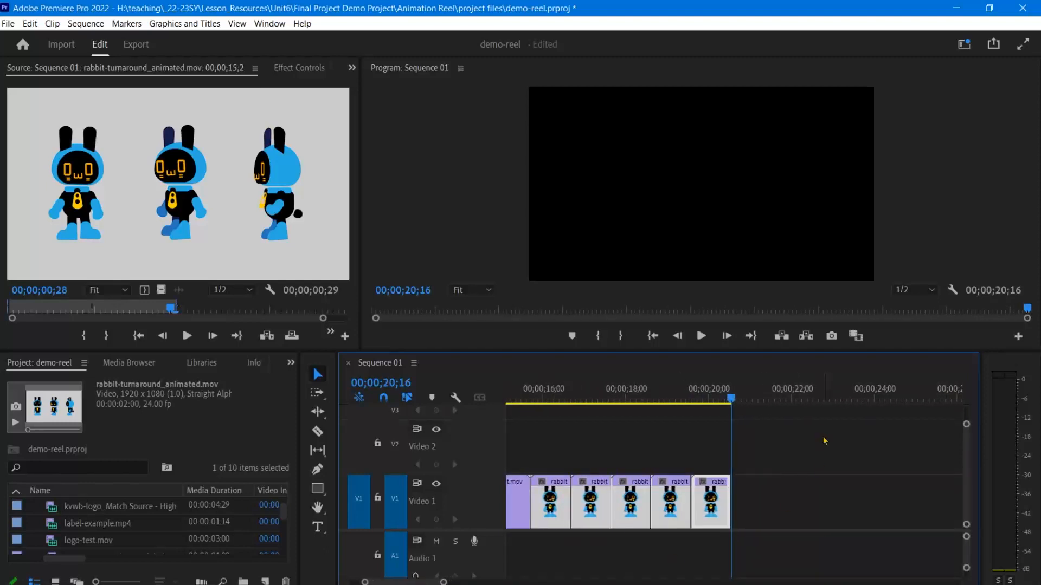
Step: Play the shortened rabbit clips from the end of the four stars clip, then park the playhead at 00;00;20;15
left_click_drag(722, 397, 523, 404)
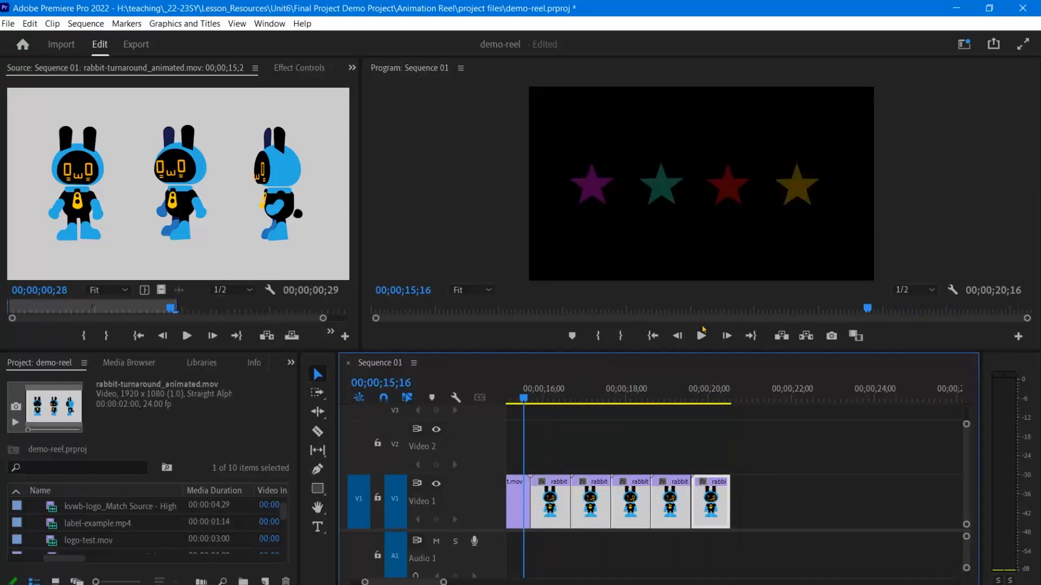
left_click(702, 336)
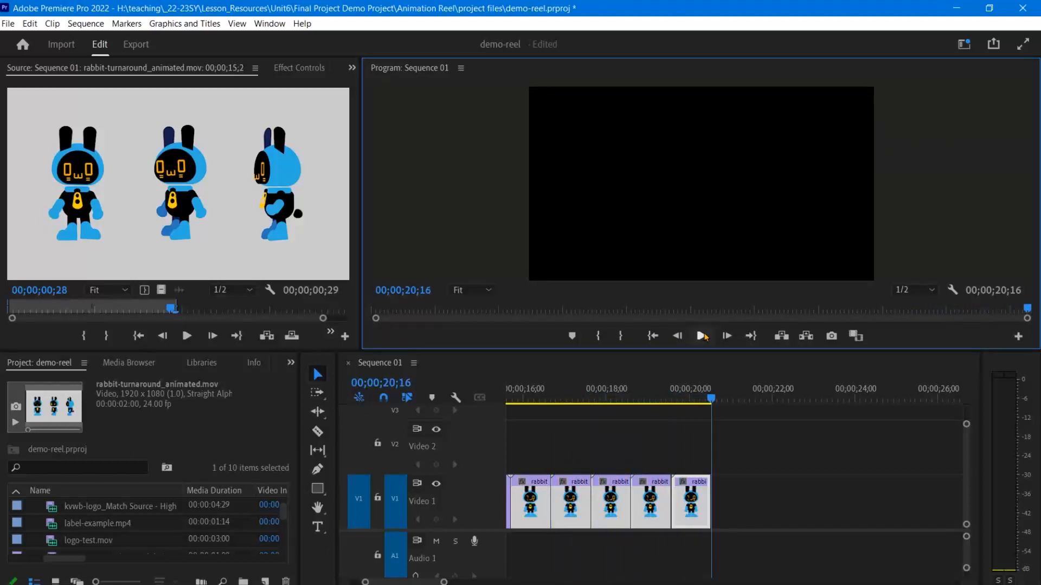
mouse_move(711, 409)
left_mouse_down()
mouse_move(529, 409)
mouse_move(720, 415)
left_mouse_up()
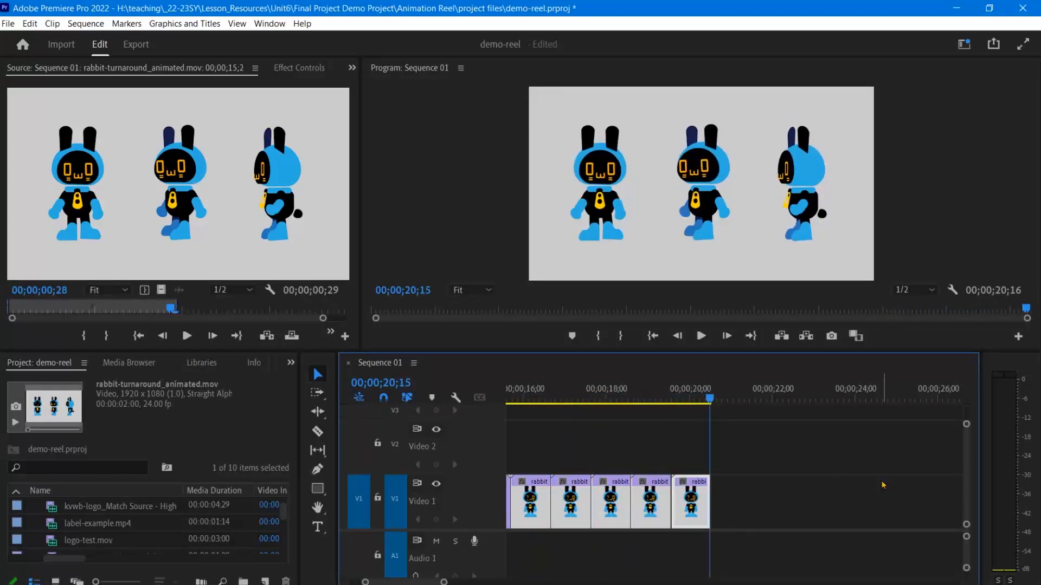
Step: Place a full-length rabbit-turnaround_animated.mov on Video 1 at 00;00;20;15, directly after the last shortened rabbit clip
left_click(146, 514)
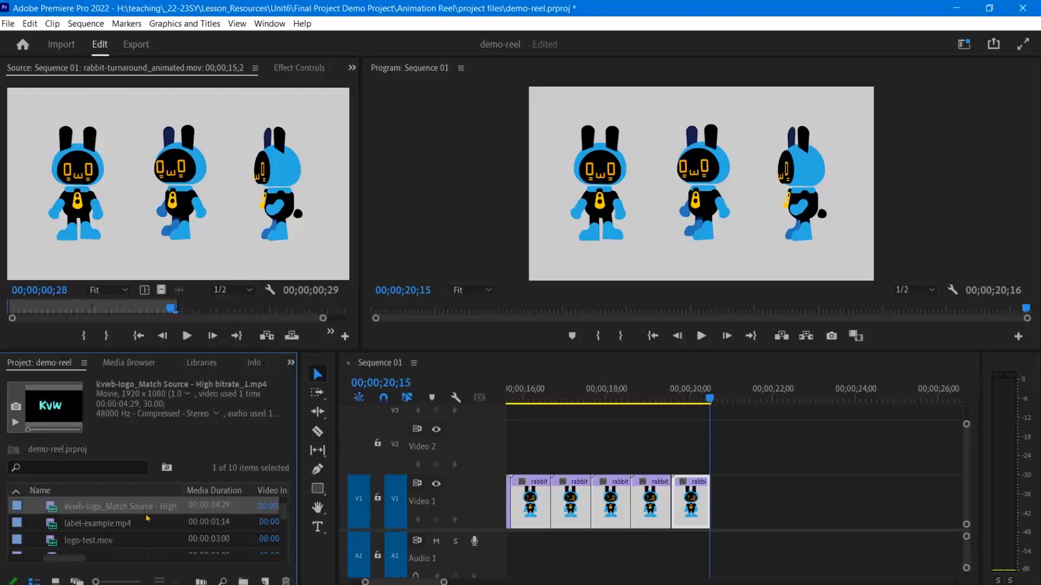
scroll(146, 518, "down", 3)
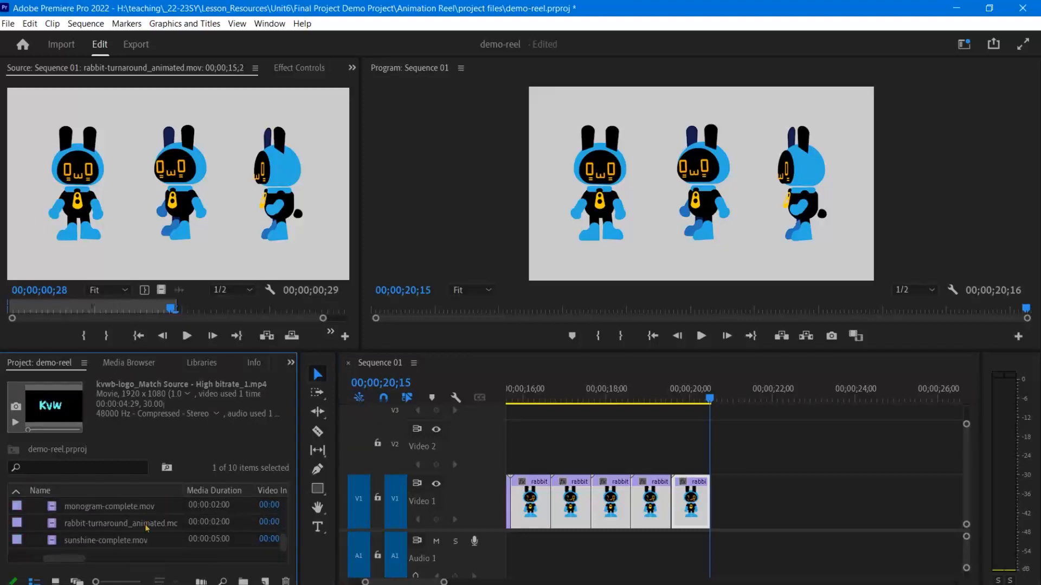
scroll(147, 528, "up", 4)
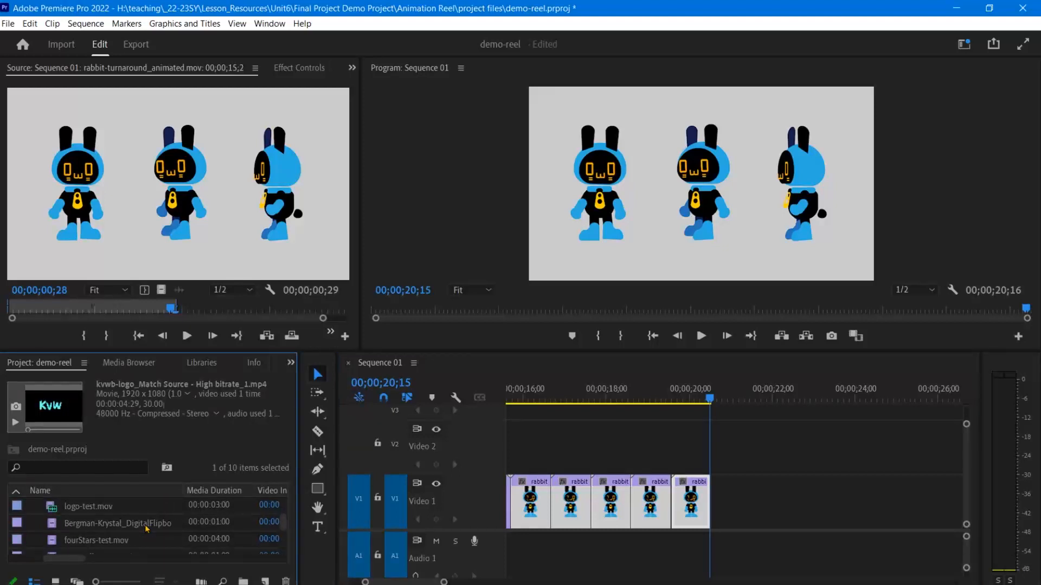
scroll(146, 528, "down", 4)
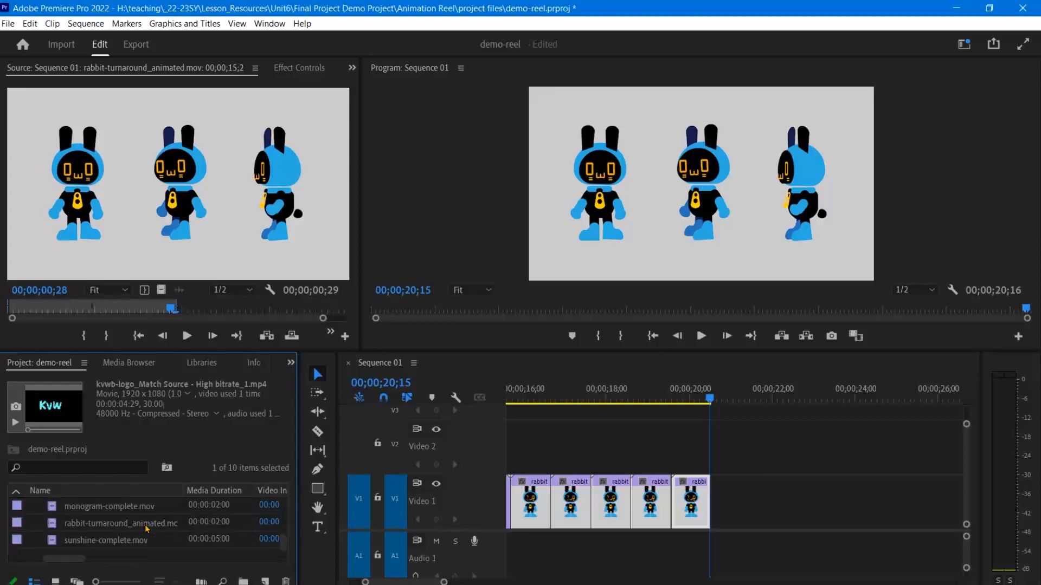
left_click_drag(147, 523, 717, 480)
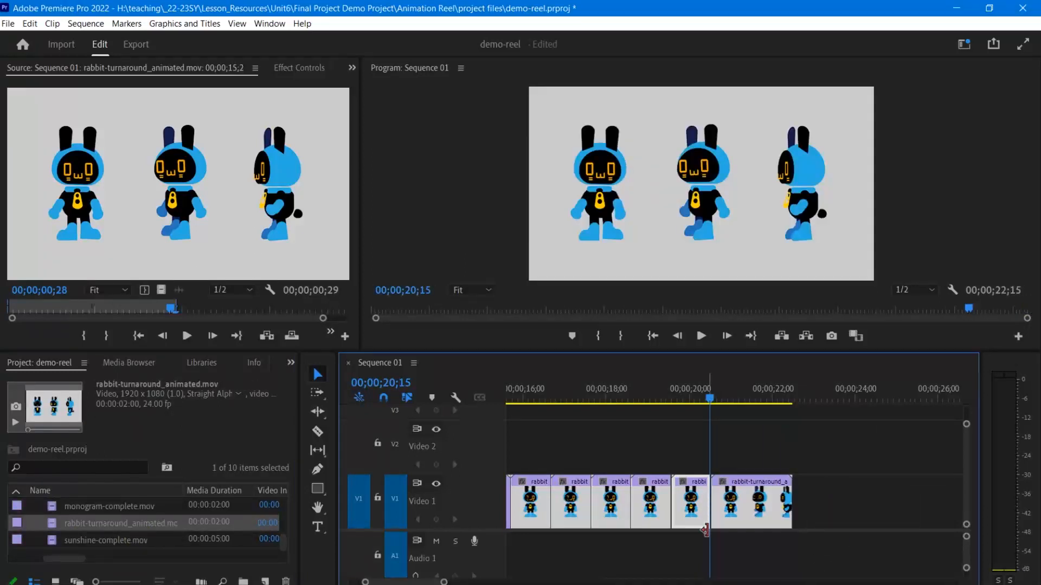
Step: Open the newly placed rabbit clip in the Source Monitor and set its in point to 00;00;01;00, keeping the walking animation
double_click(759, 509)
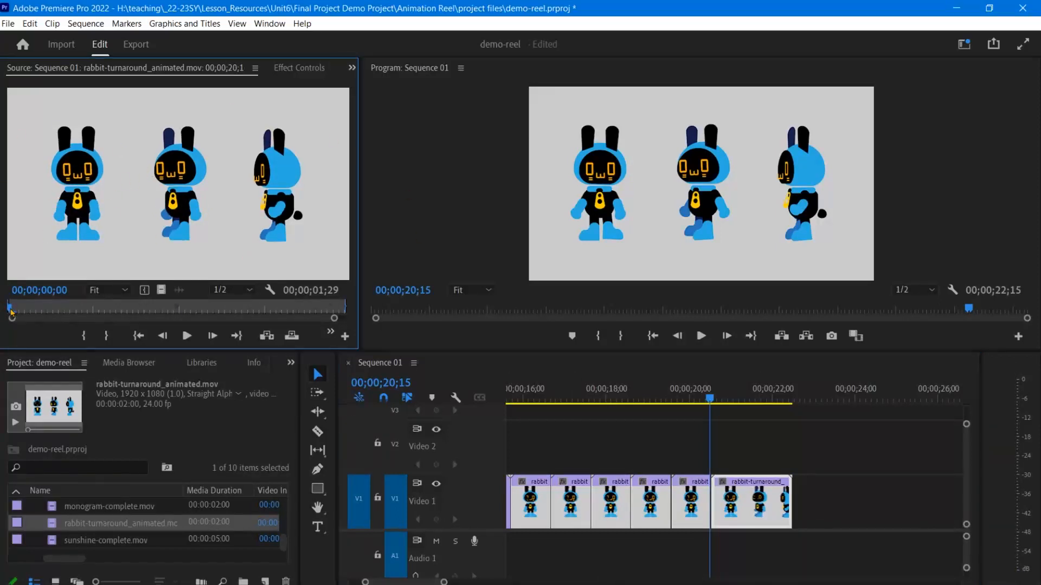
left_click_drag(11, 312, 182, 324)
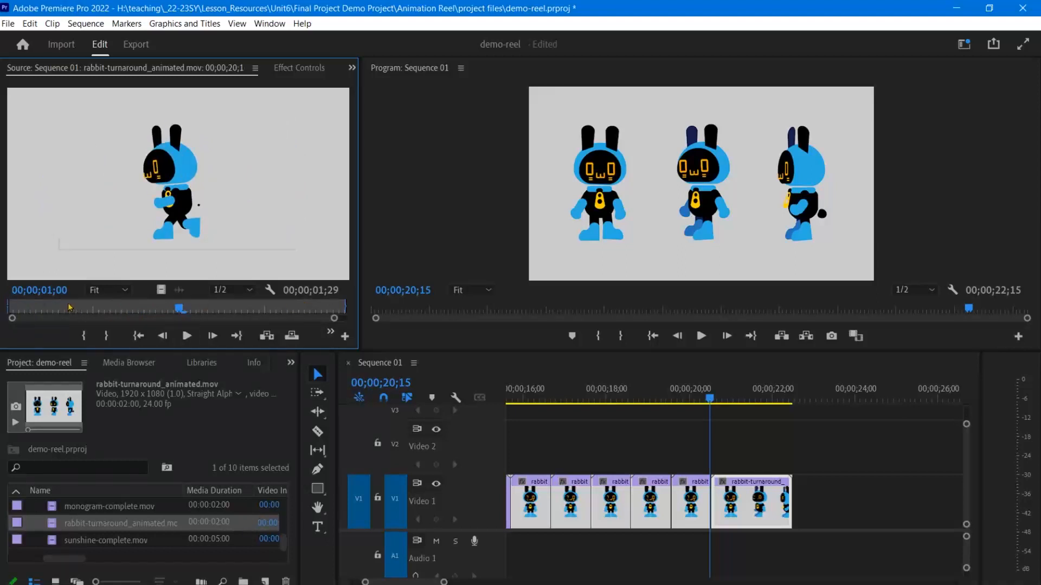
key("i")
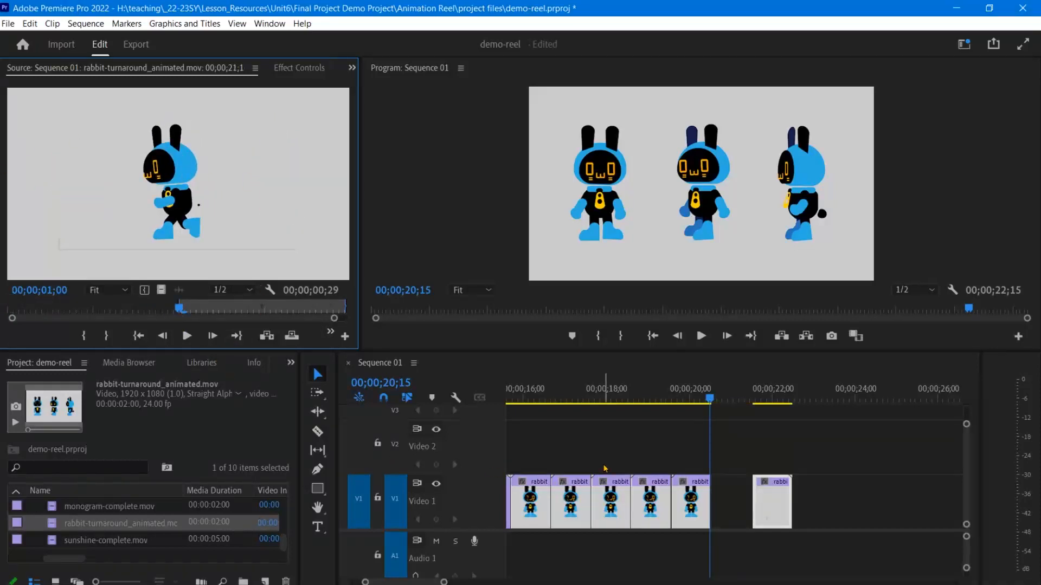
Step: Ripple delete the gap between the last standing rabbit clip and the trimmed walking rabbit clip on Video 1
left_click(826, 473)
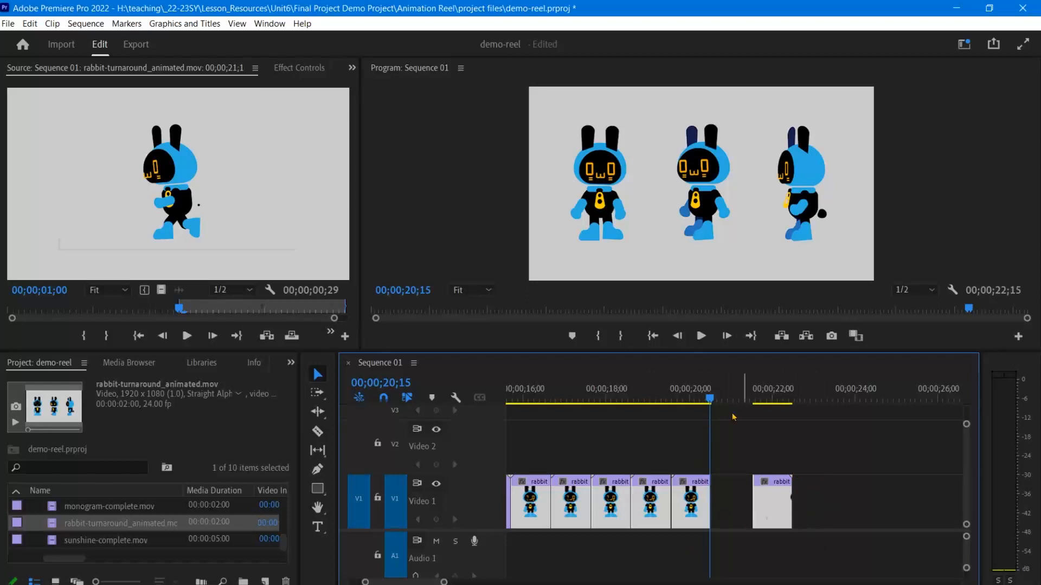
mouse_move(711, 400)
left_mouse_down()
mouse_move(805, 417)
mouse_move(717, 416)
mouse_move(706, 400)
left_mouse_up()
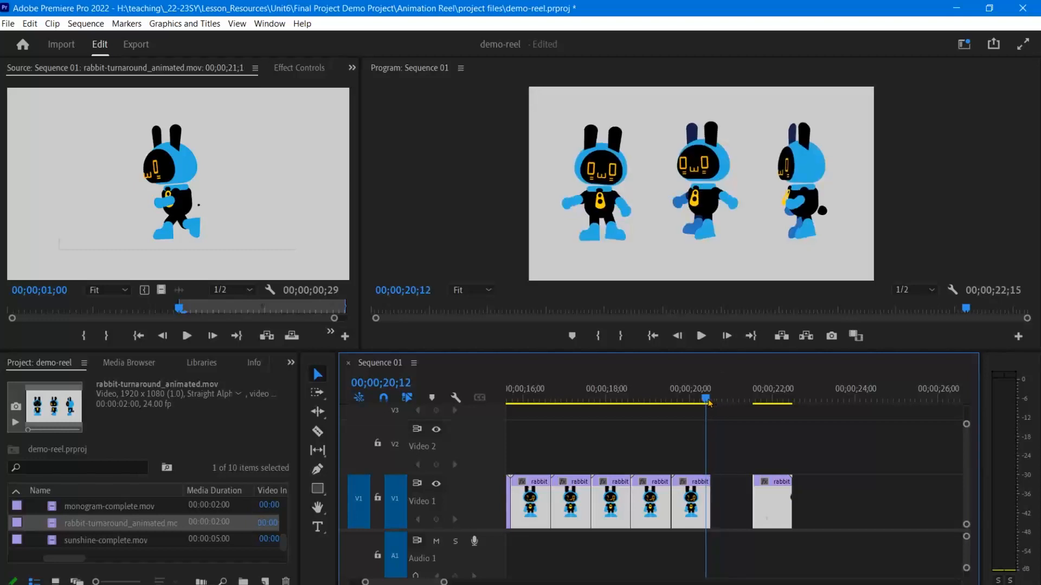
left_click(735, 514)
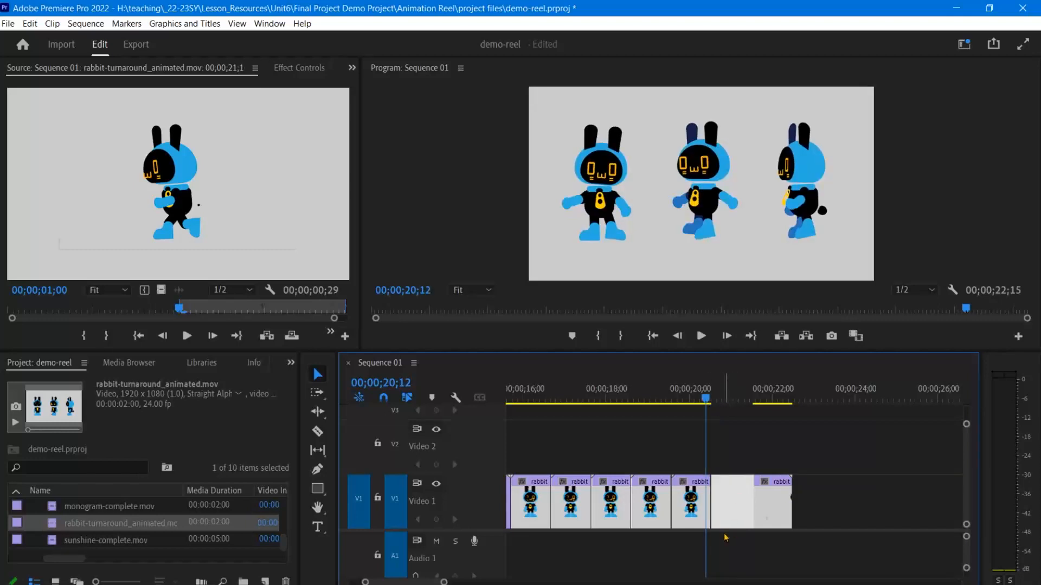
right_click(728, 504)
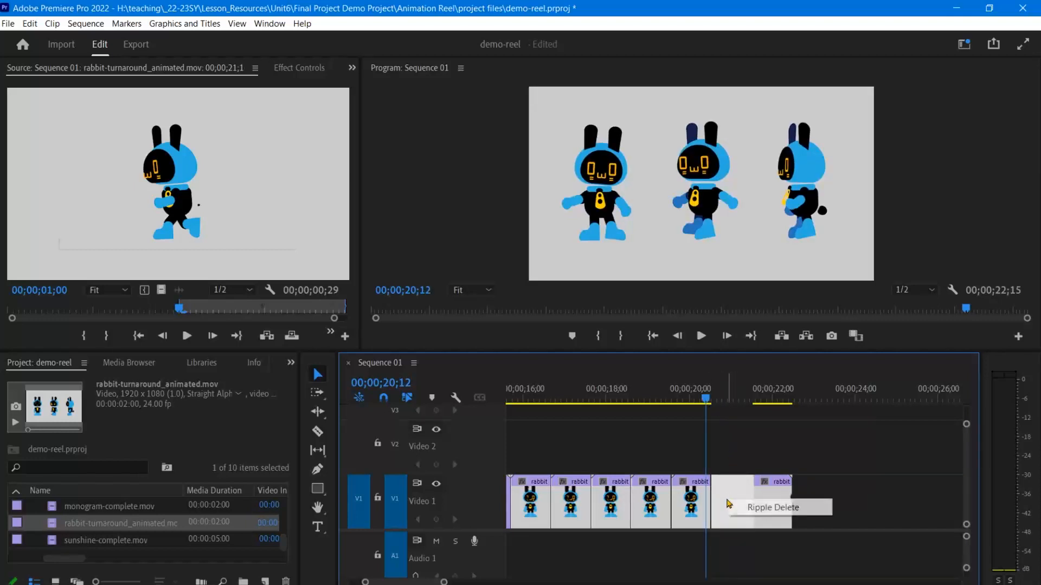
left_click(770, 507)
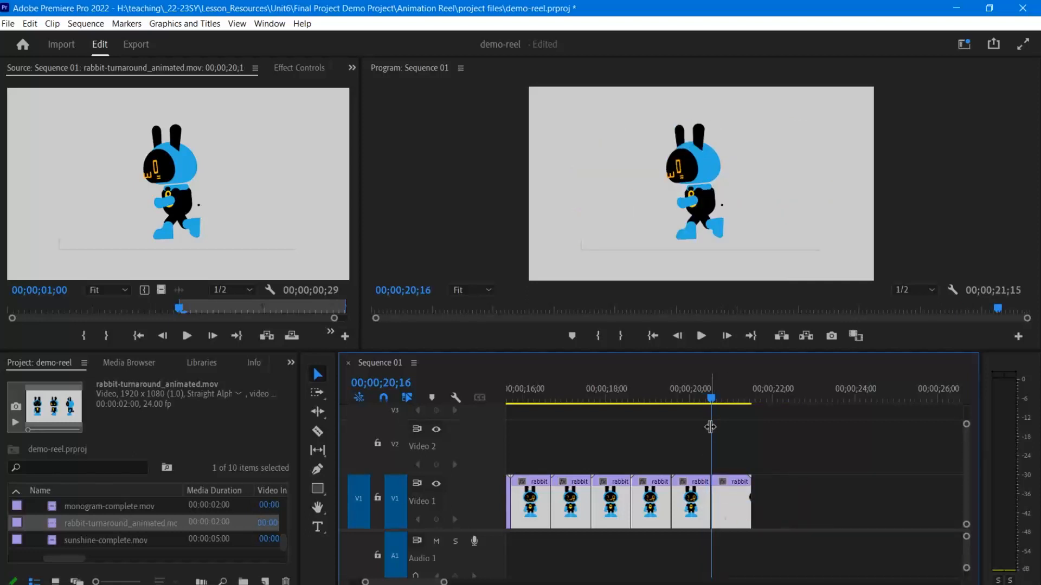
Step: Try pasting four copies of the walking rabbit clip from 00;00;21;02 on Video 1 and play the walking section
left_click_drag(713, 402, 713, 403)
left_click_drag(713, 402, 735, 404)
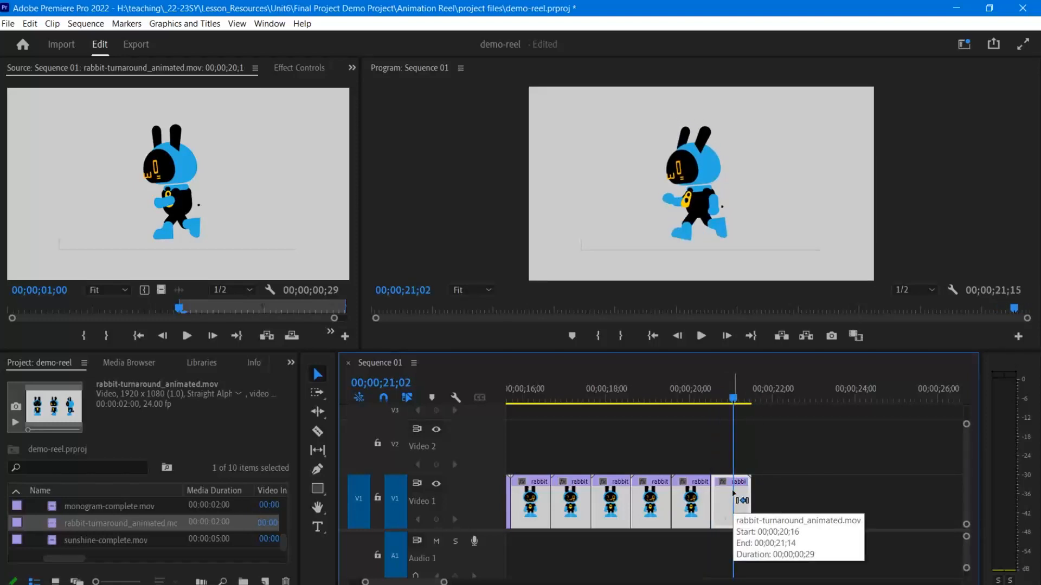
key("ctrl+v")
key("ctrl+v")
key("ctrl+v")
key("ctrl+v")
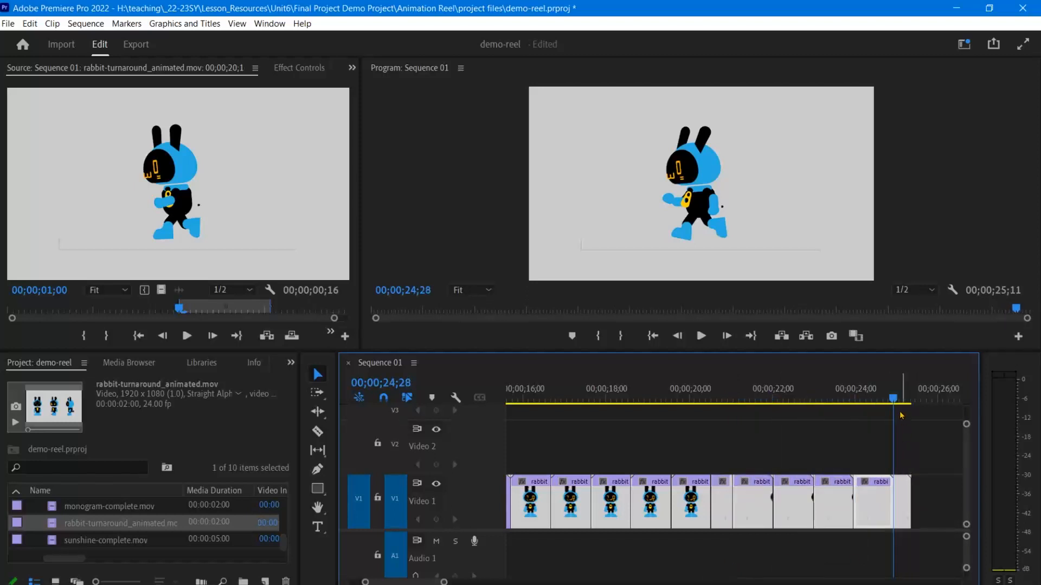
left_click_drag(891, 404, 710, 430)
left_click(708, 338)
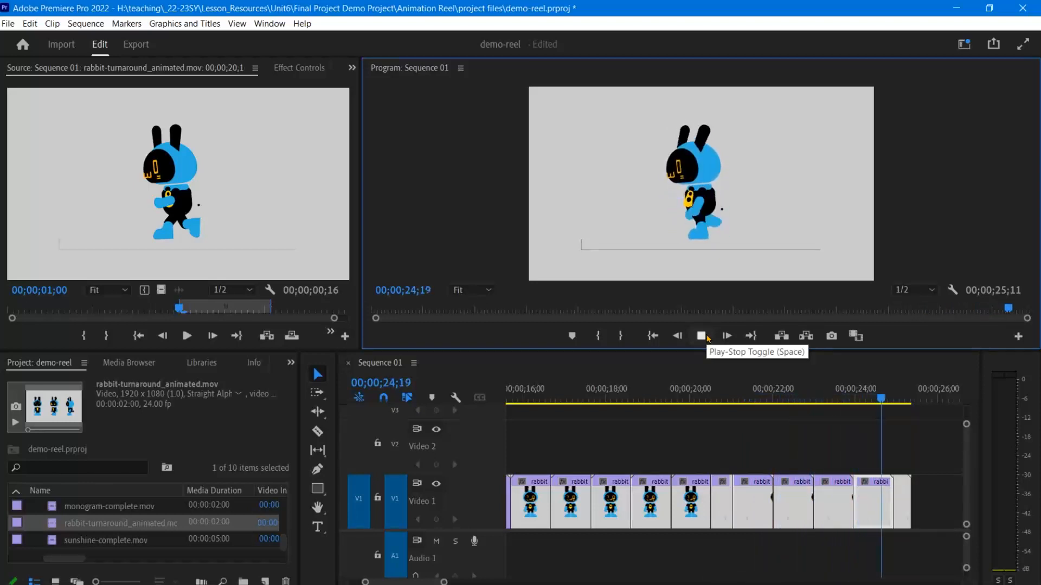
Step: Undo the four pasted copies of the walking rabbit clip
left_click_drag(906, 401, 720, 402)
key("ctrl+z")
key("ctrl+z")
key("ctrl+z")
key("ctrl+z")
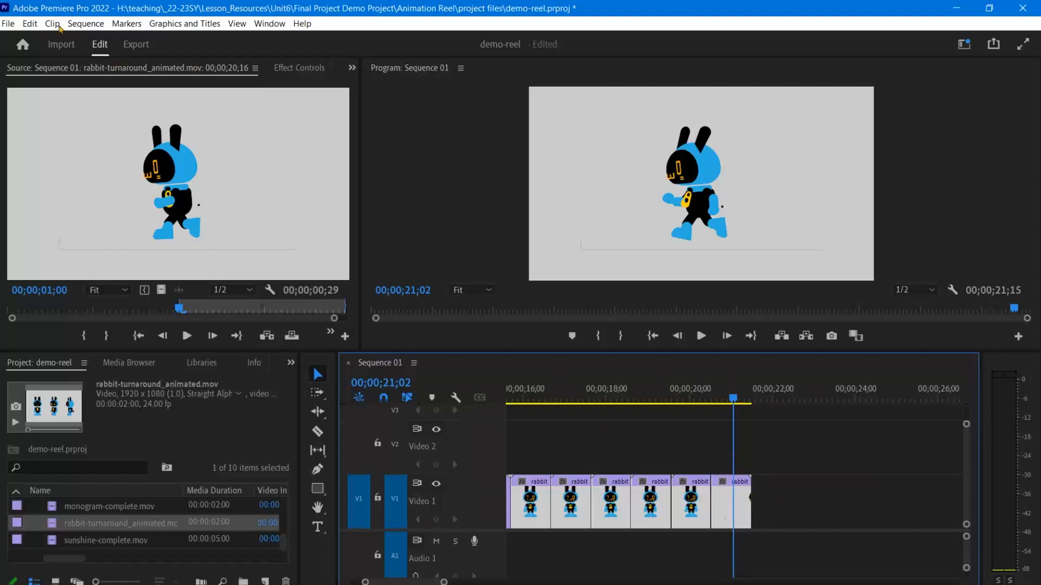
Step: Paste four copies of the walking rabbit clip back to back on Video 1, starting at 00;00;21;16
left_click(29, 24)
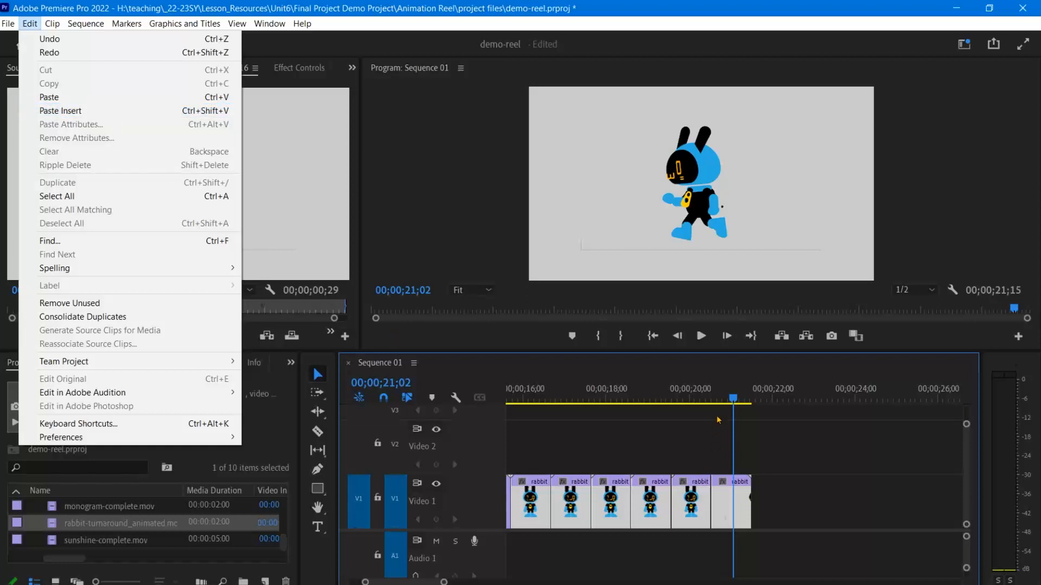
left_click_drag(731, 401, 755, 400)
key("ctrl+v")
key("ctrl+z")
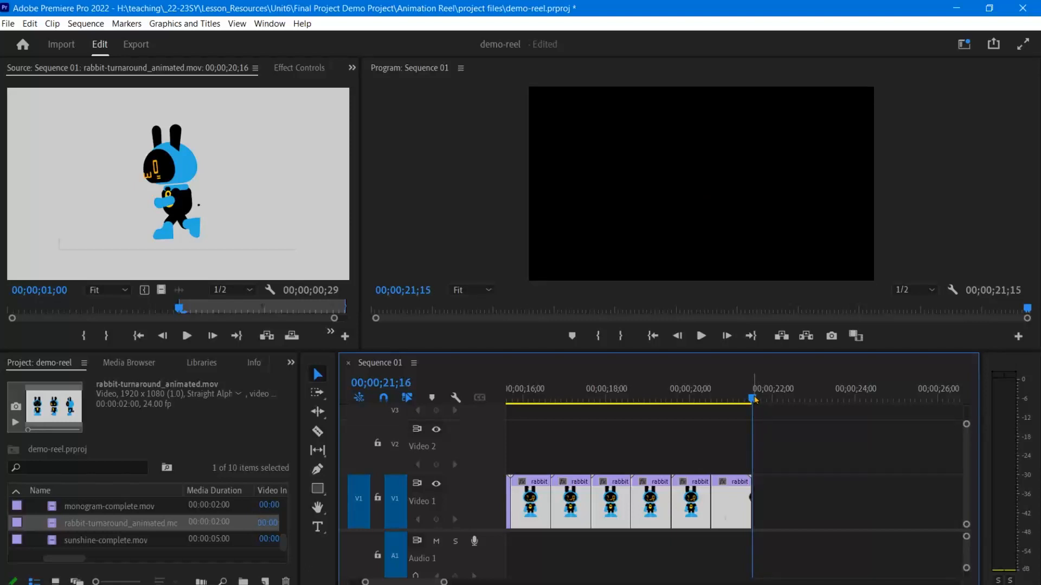
key("period")
key("period")
key("period")
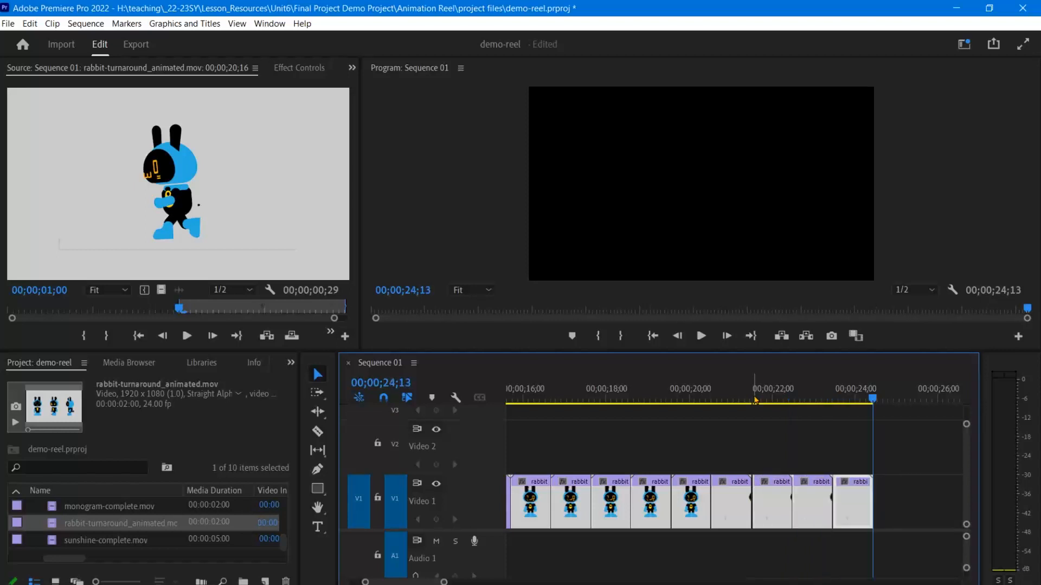
key("period")
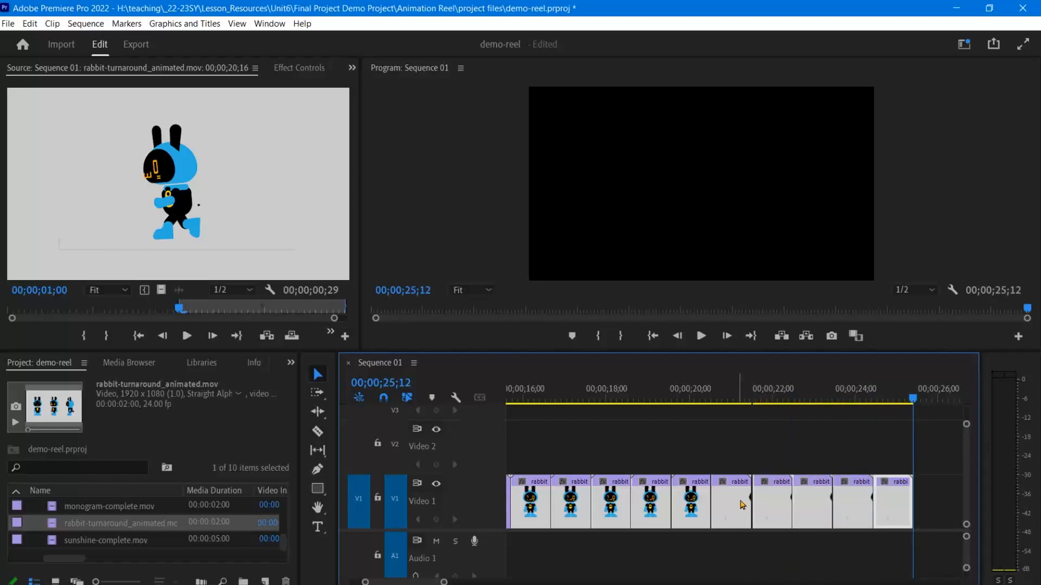
Step: Ripple delete the tiny gap at 00;00;21;15 between the first walking rabbit clip and its pasted copies
left_click_drag(444, 582, 417, 581)
left_click_drag(749, 401, 458, 475)
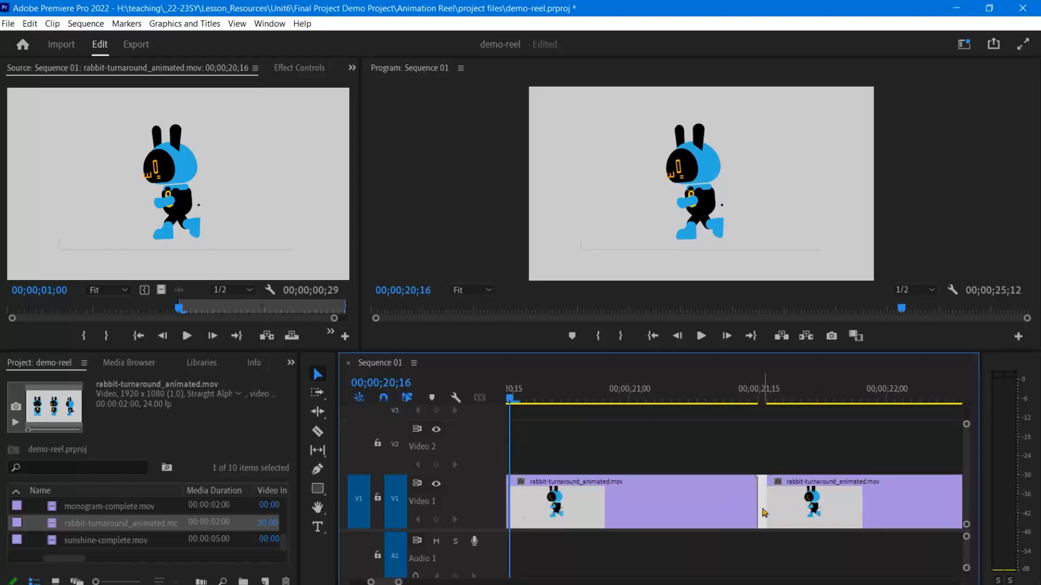
right_click(764, 512)
left_click(780, 489)
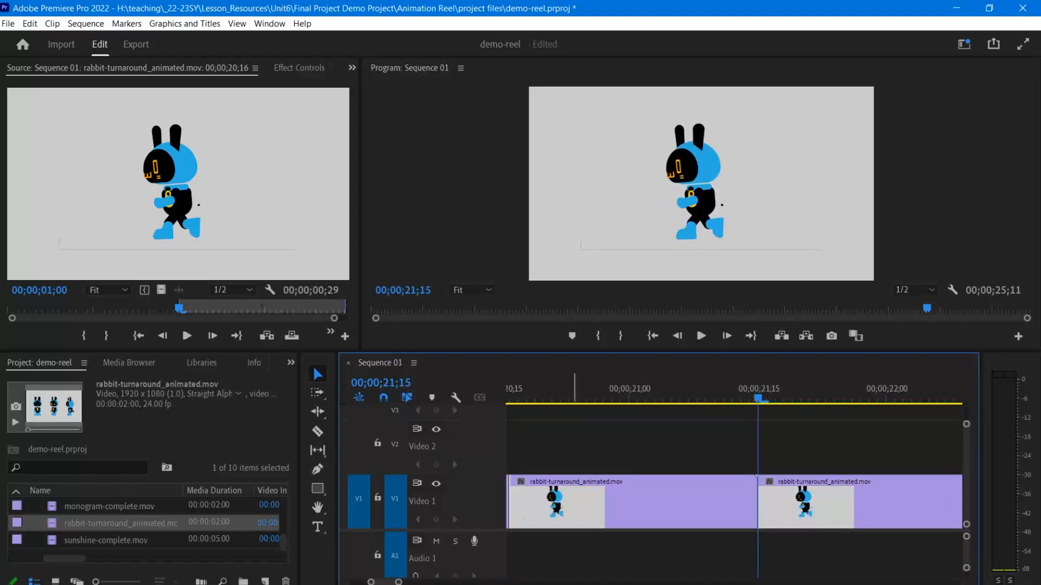
Step: Play the sequence from the four stars clip through the end of the walking rabbit clips
left_click_drag(370, 583, 362, 583)
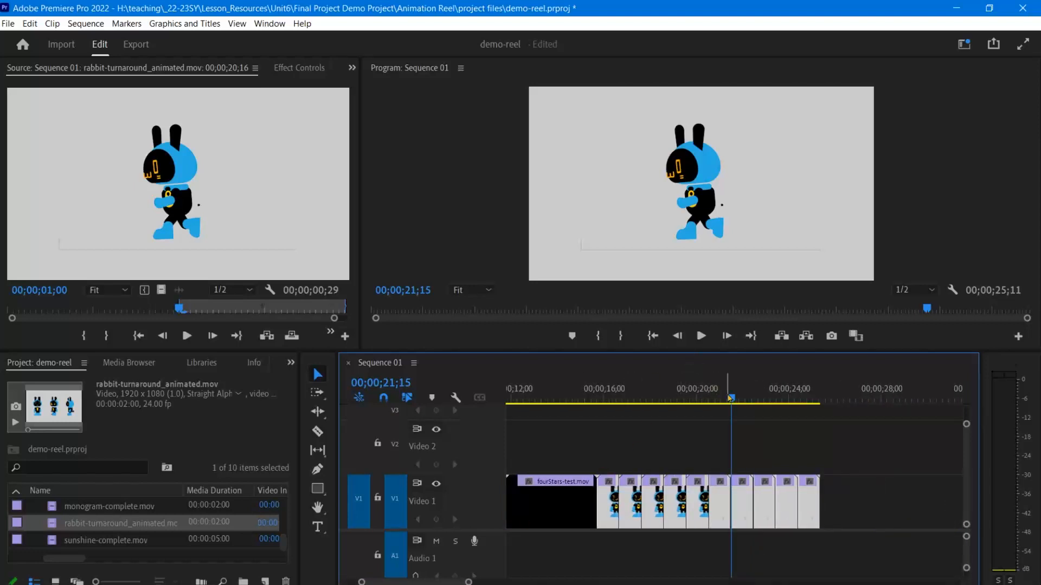
left_click_drag(728, 397, 553, 404)
left_click(703, 342)
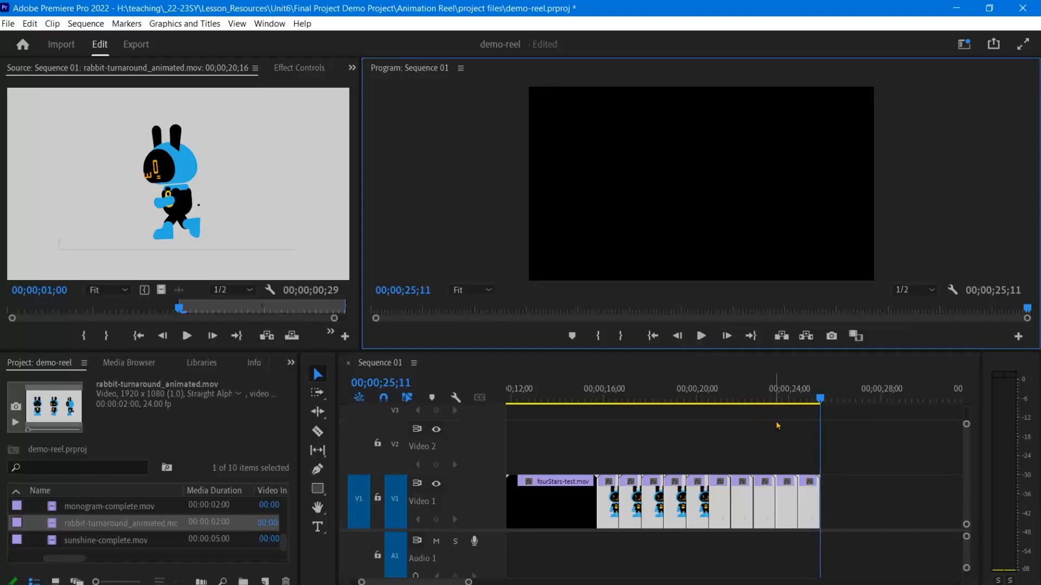
Step: Place sunshine-complete.mov on Video 1 at 00;00;25;11, directly after the last walking rabbit clip
mouse_move(819, 404)
left_mouse_down()
mouse_move(727, 404)
mouse_move(818, 410)
left_mouse_up()
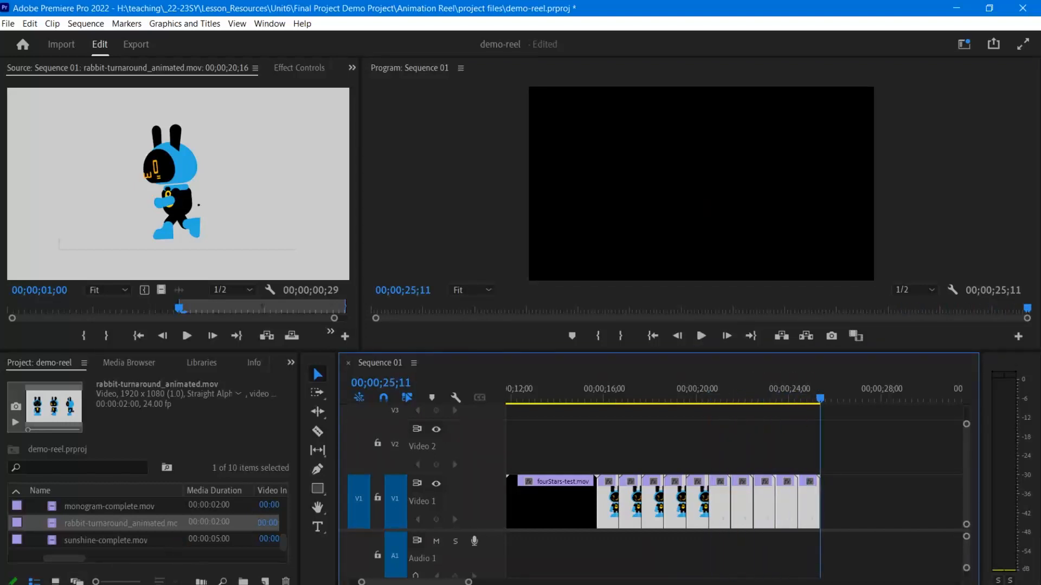
left_click_drag(469, 582, 466, 584)
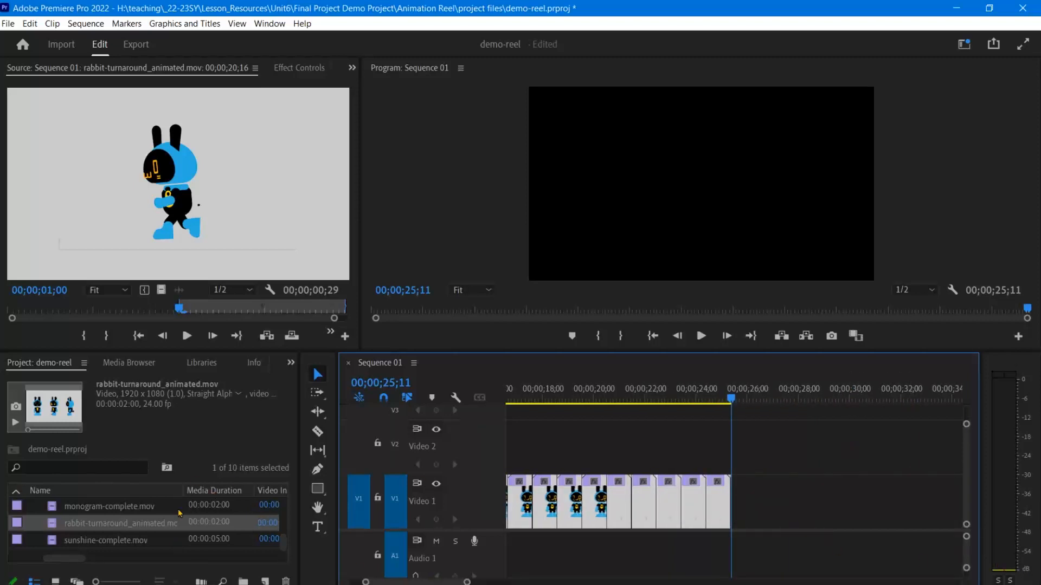
scroll(118, 523, "up", 5)
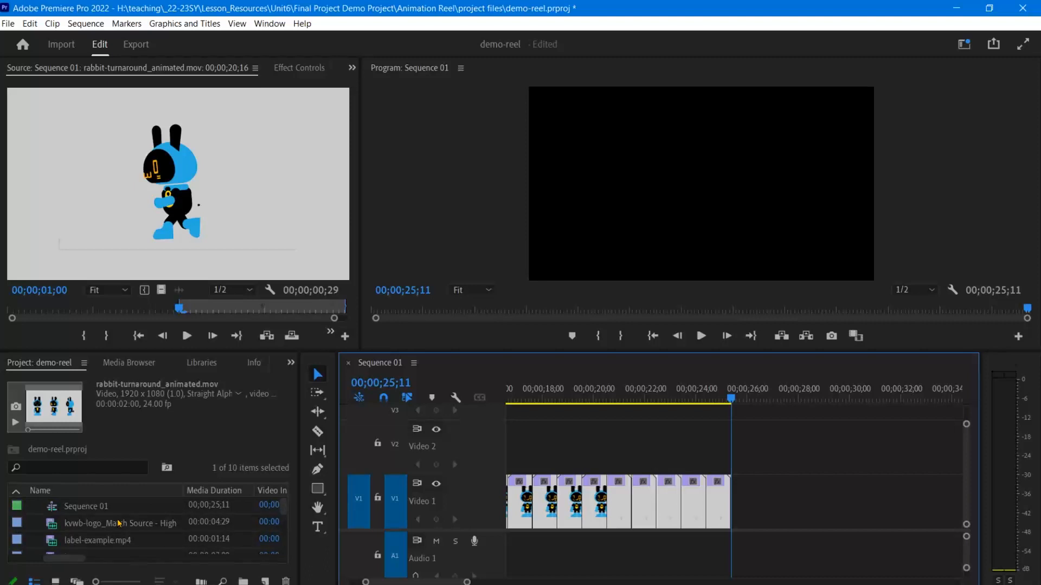
scroll(118, 523, "down", 5)
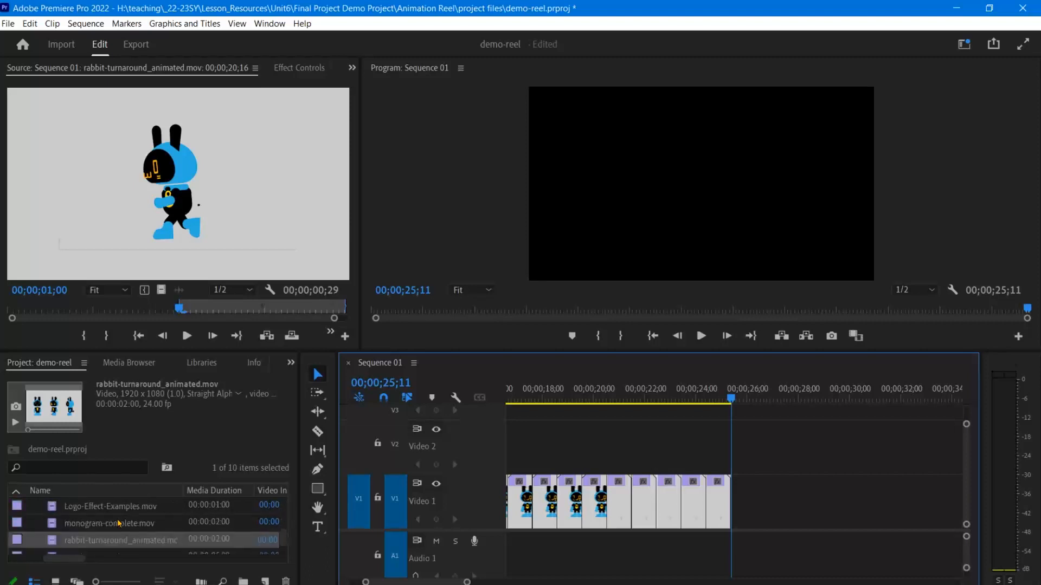
left_click(117, 538)
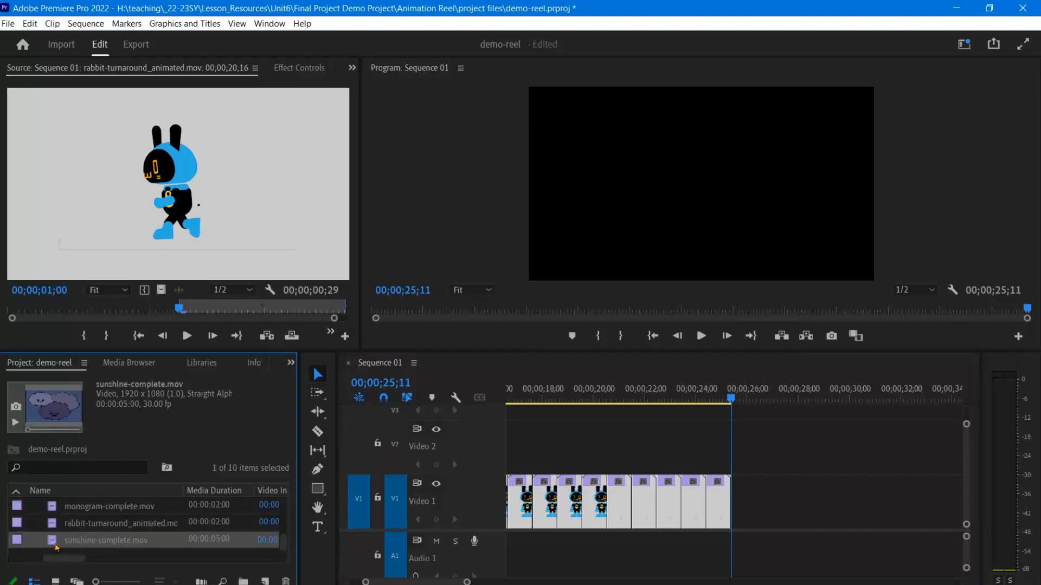
left_click_drag(80, 543, 736, 484)
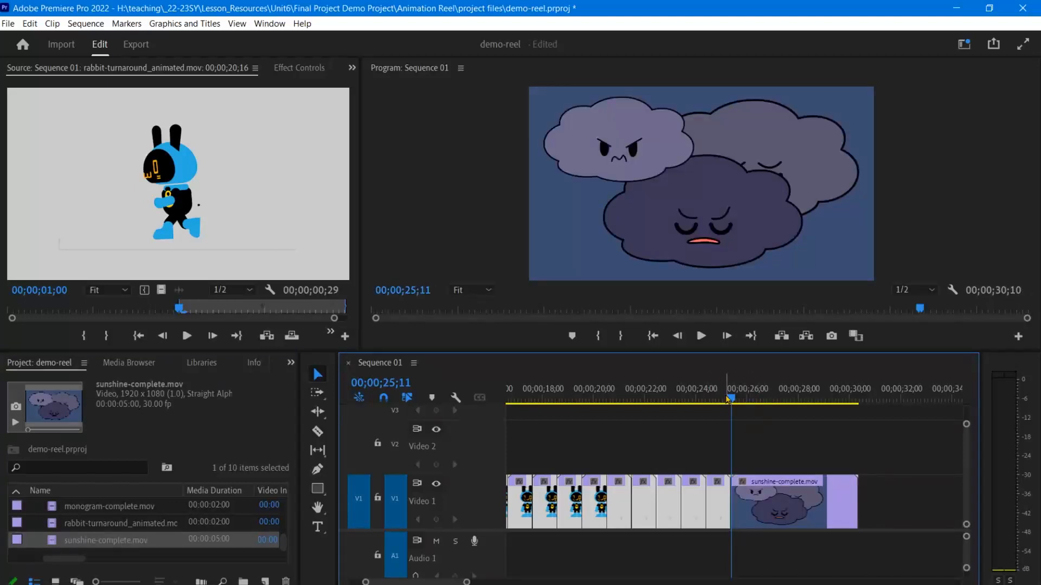
Step: Scrub and play through the sunshine clip, then return the playhead to 00;00;25;10
left_click_drag(728, 400, 858, 411)
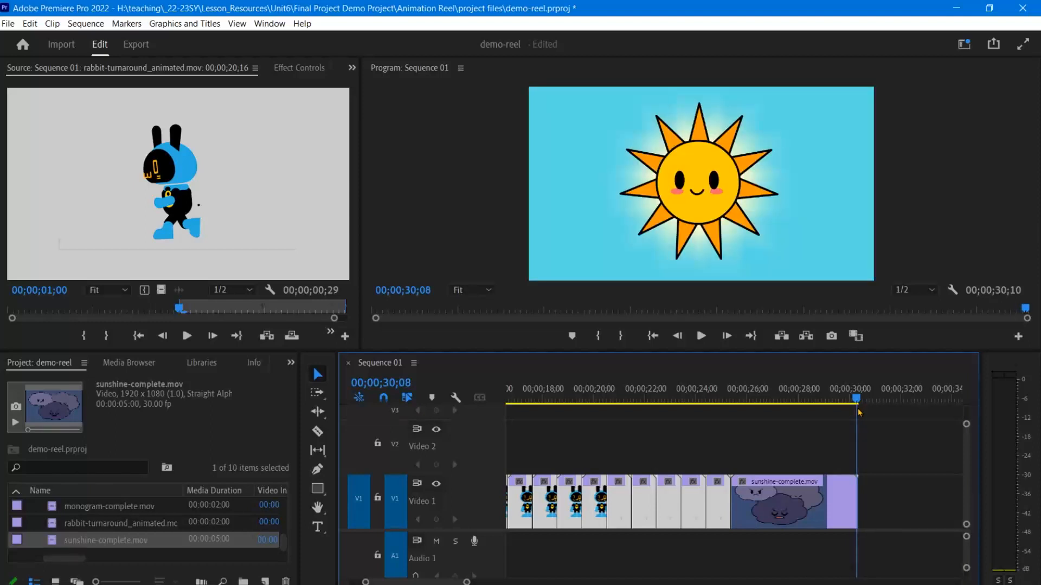
left_click_drag(858, 412, 731, 421)
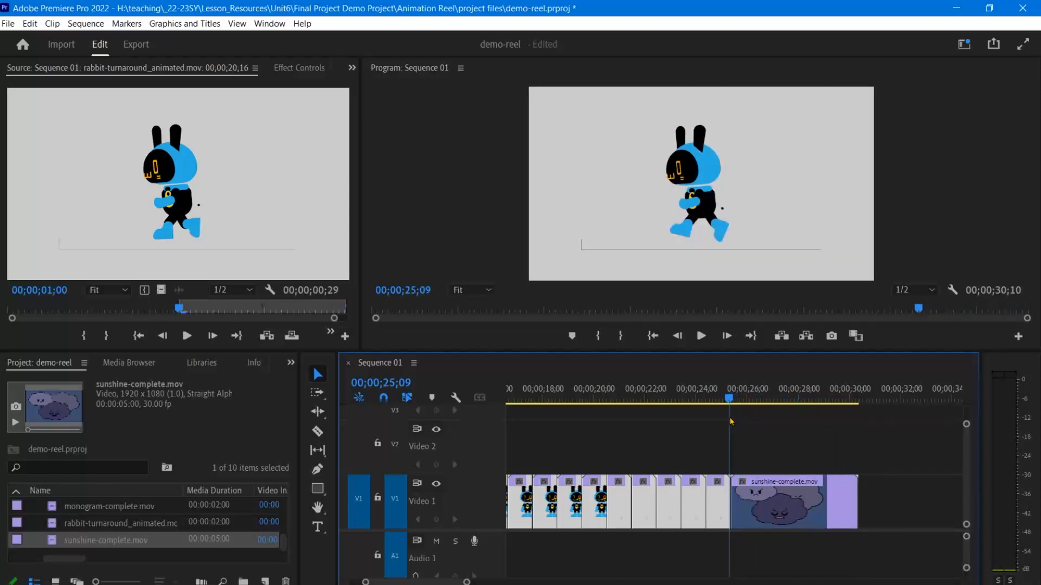
left_click(700, 336)
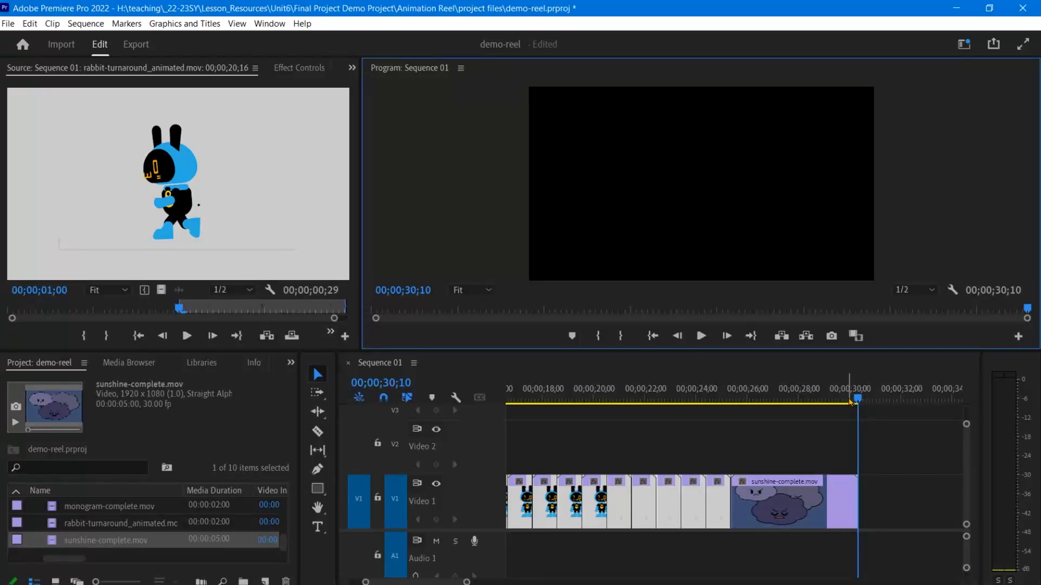
left_click_drag(860, 402, 733, 420)
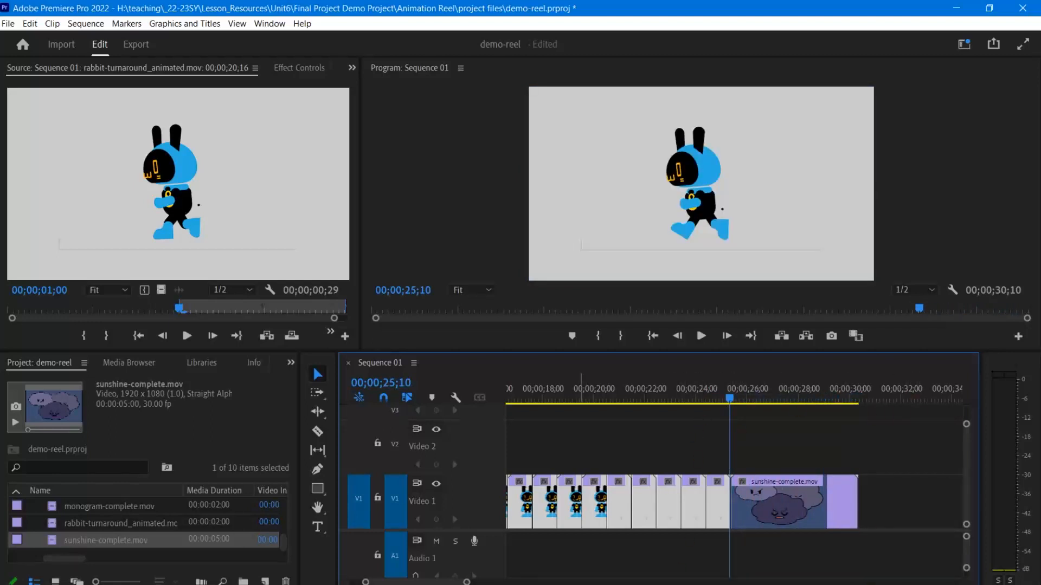
Step: Play the whole demo reel from the beginning of the sequence
left_click_drag(467, 582, 485, 583)
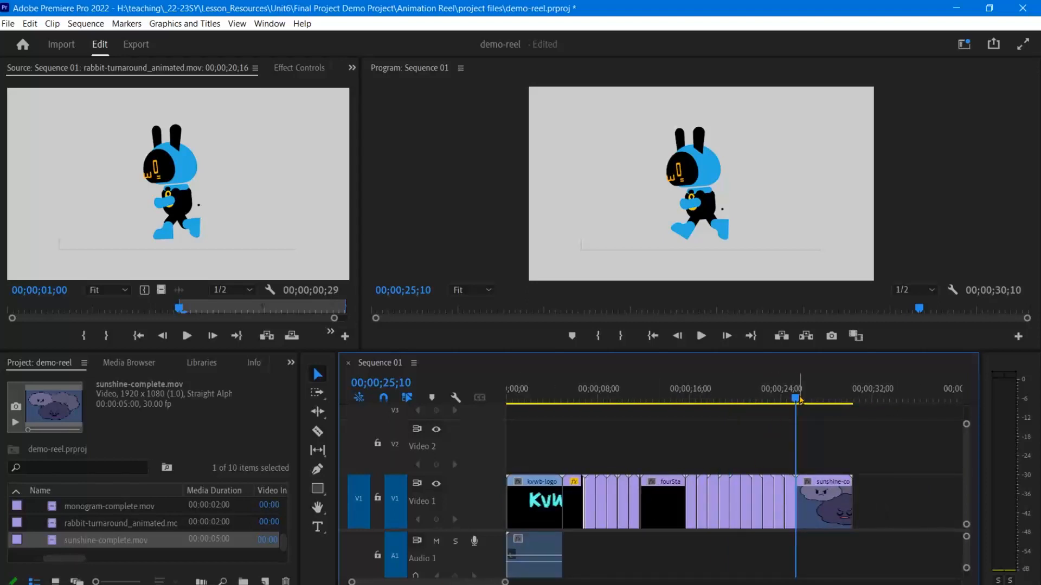
left_click_drag(798, 400, 500, 413)
left_click(702, 336)
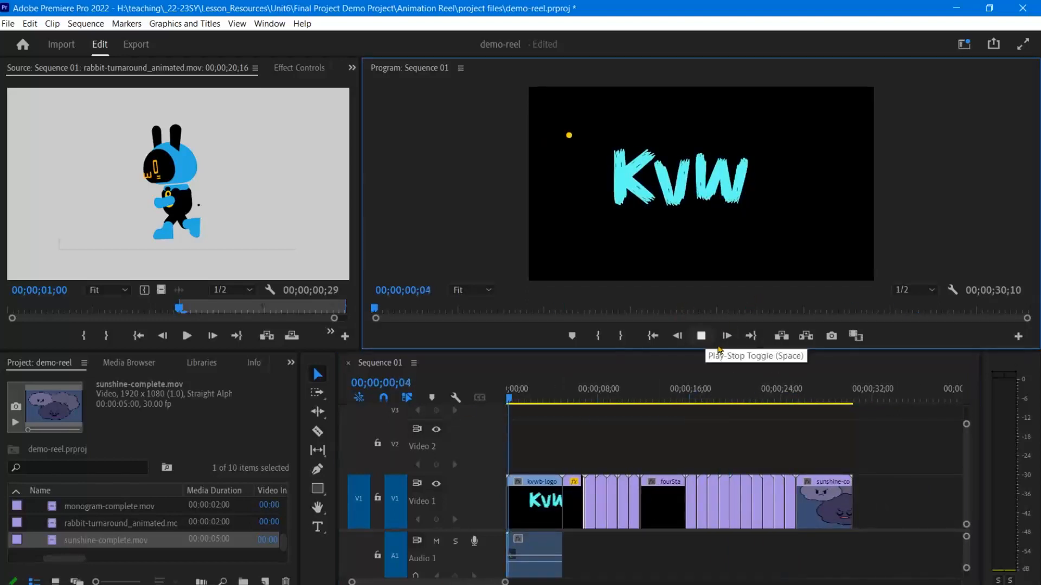